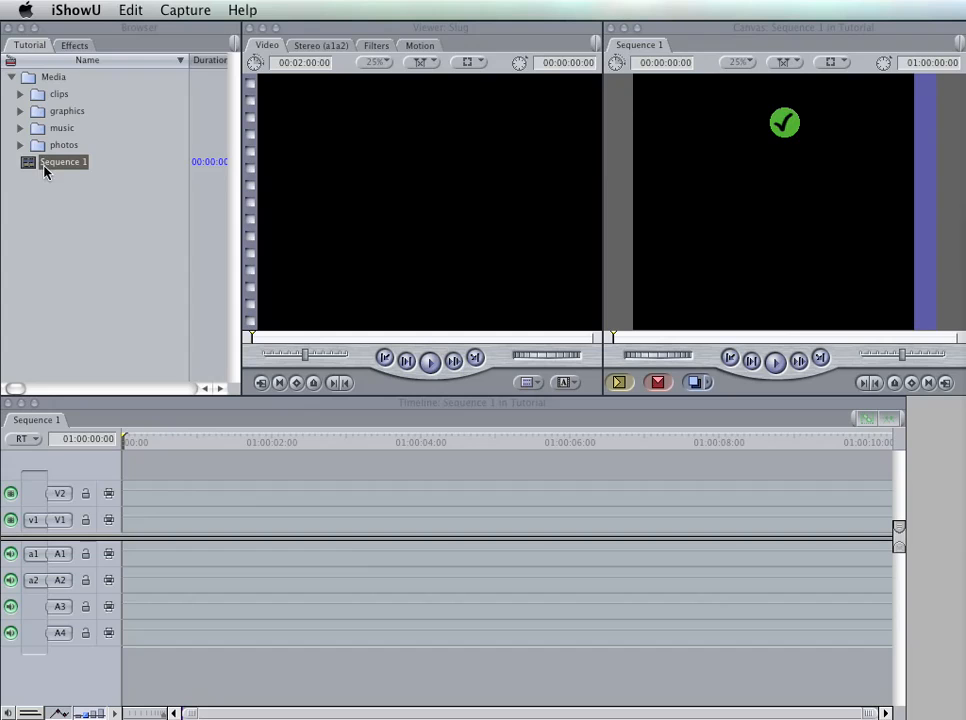
# Step: Look through the contents of the clips, graphics and music bins, and collapse them together with the Media bin
pyautogui.click(21, 96)
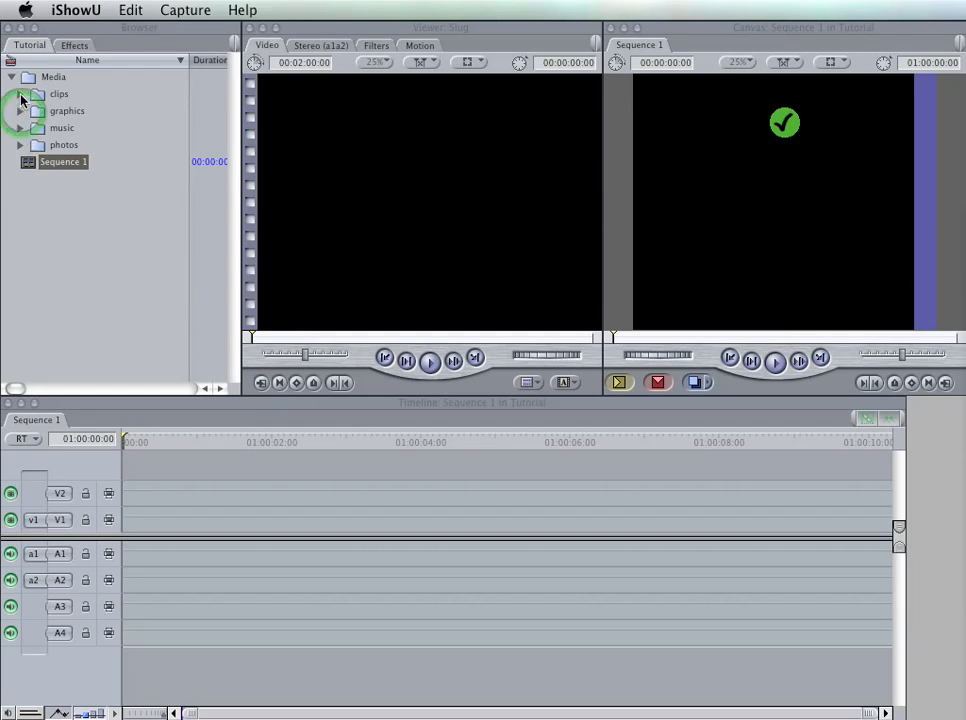
pyautogui.click(21, 96)
pyautogui.click(21, 96)
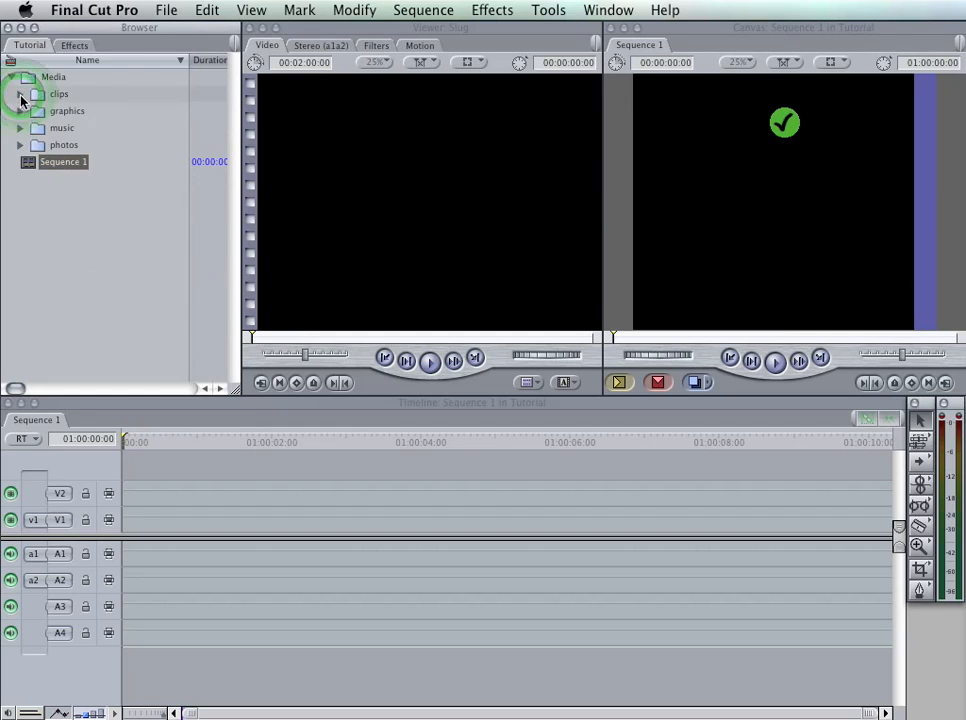
pyautogui.click(21, 96)
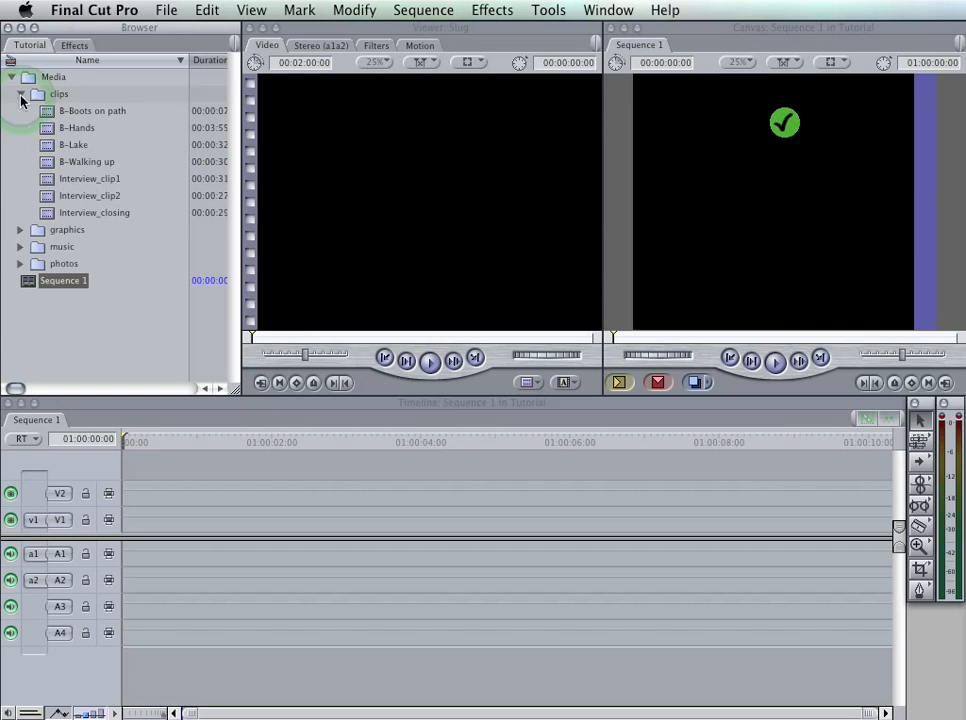
pyautogui.click(18, 231)
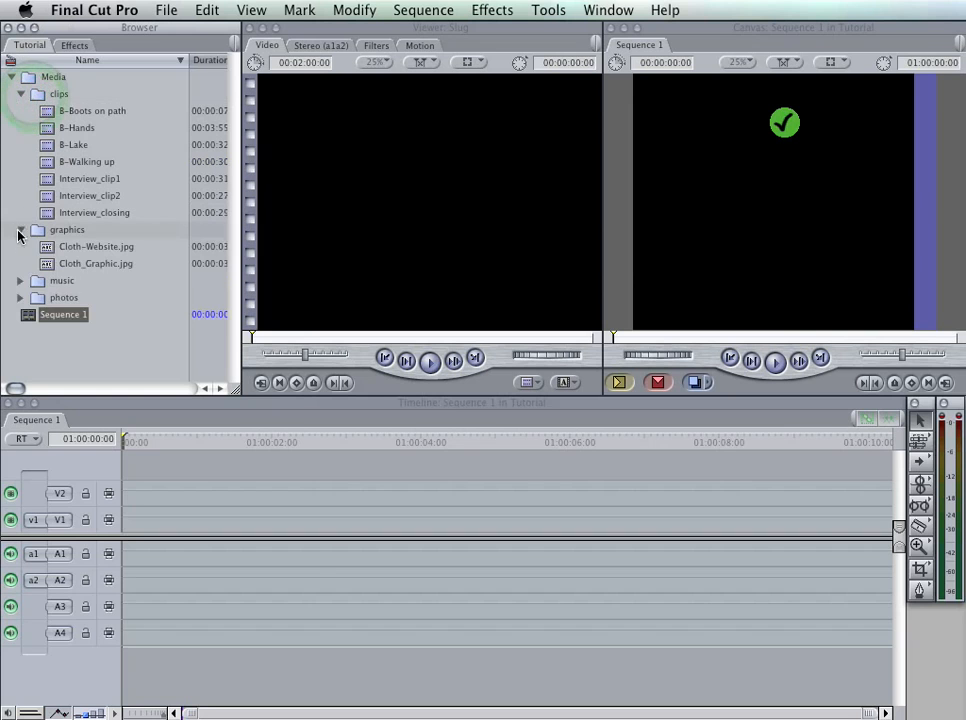
pyautogui.click(20, 280)
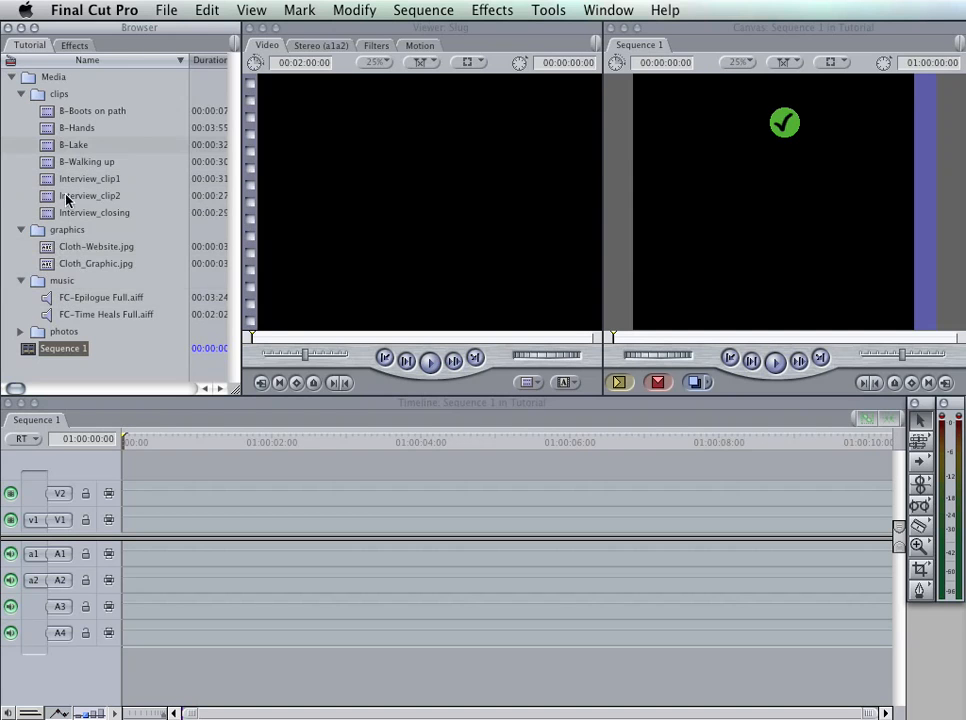
pyautogui.click(20, 229)
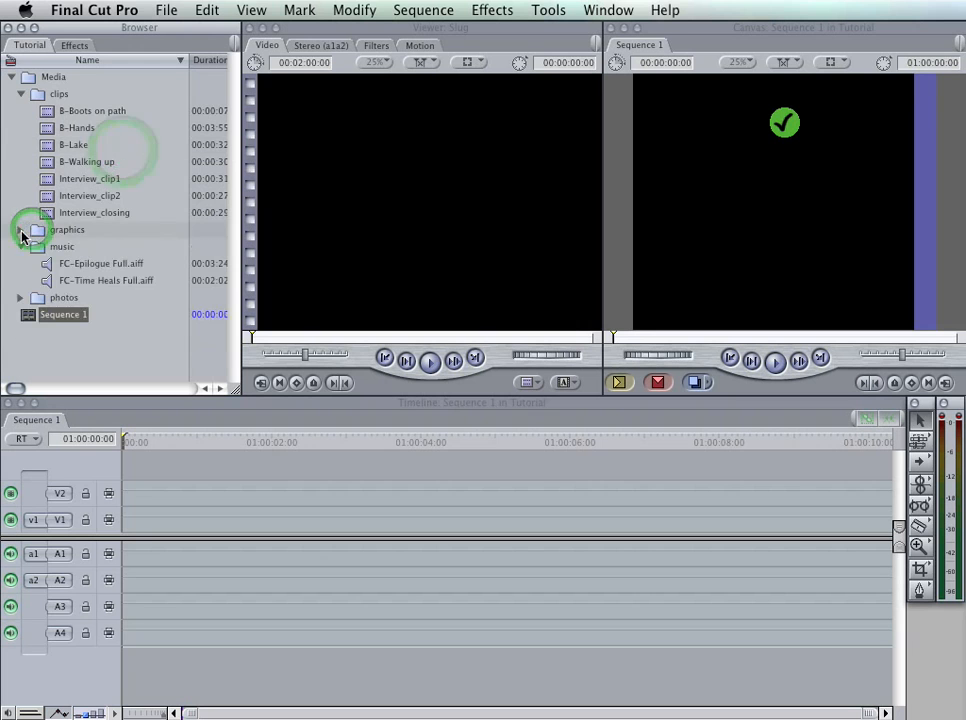
pyautogui.click(21, 246)
pyautogui.click(20, 93)
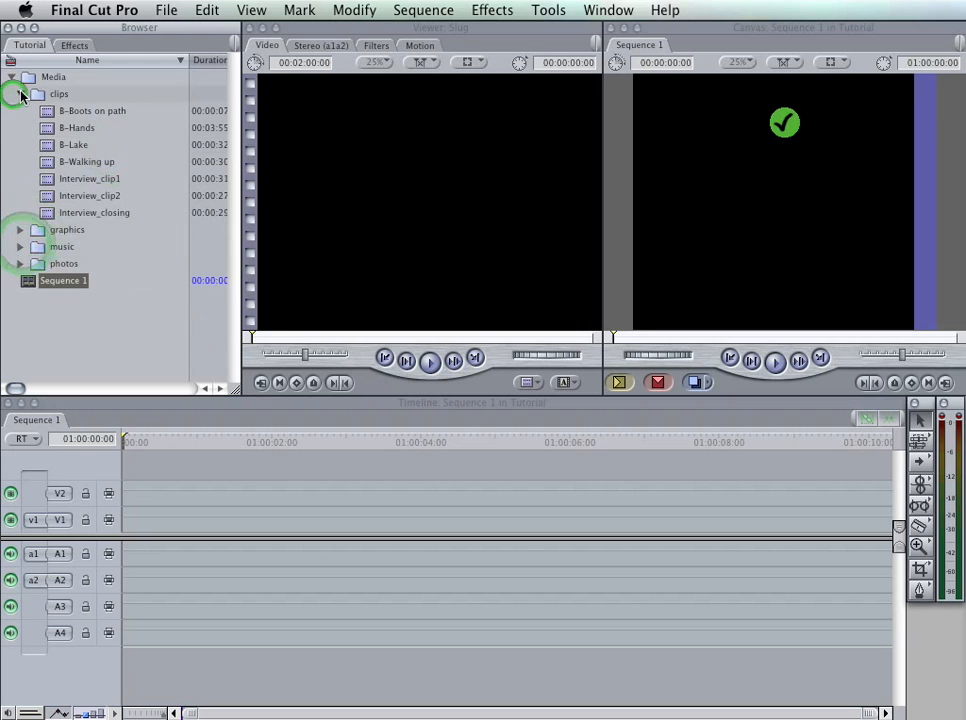
pyautogui.click(11, 79)
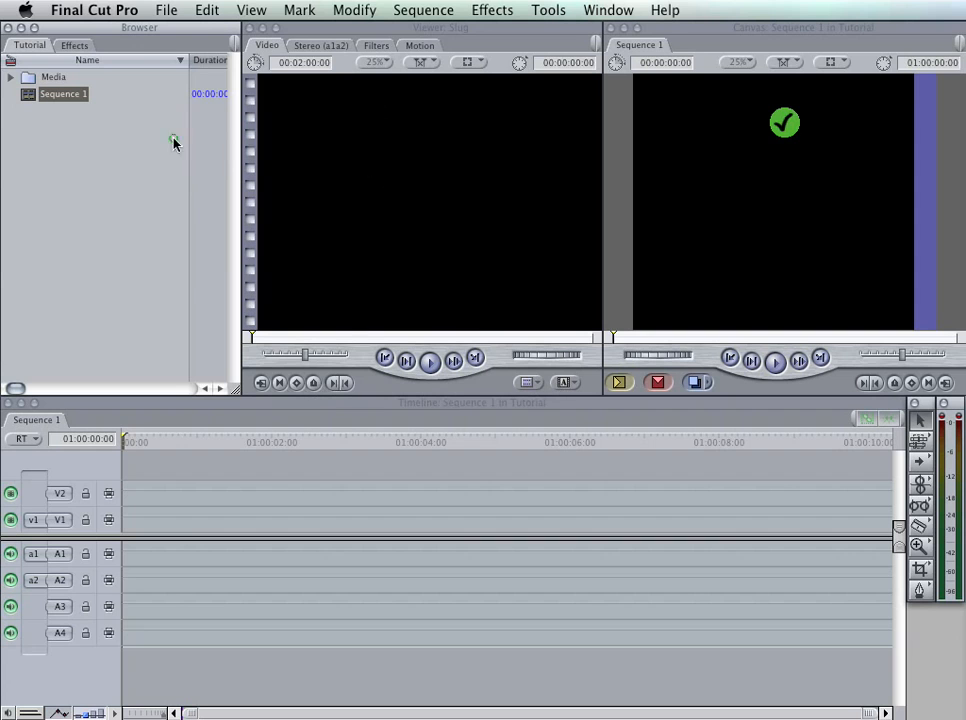
# Step: Load the B-Boots on path clip from the clips bin into the Viewer and collapse the bin again
pyautogui.click(10, 77)
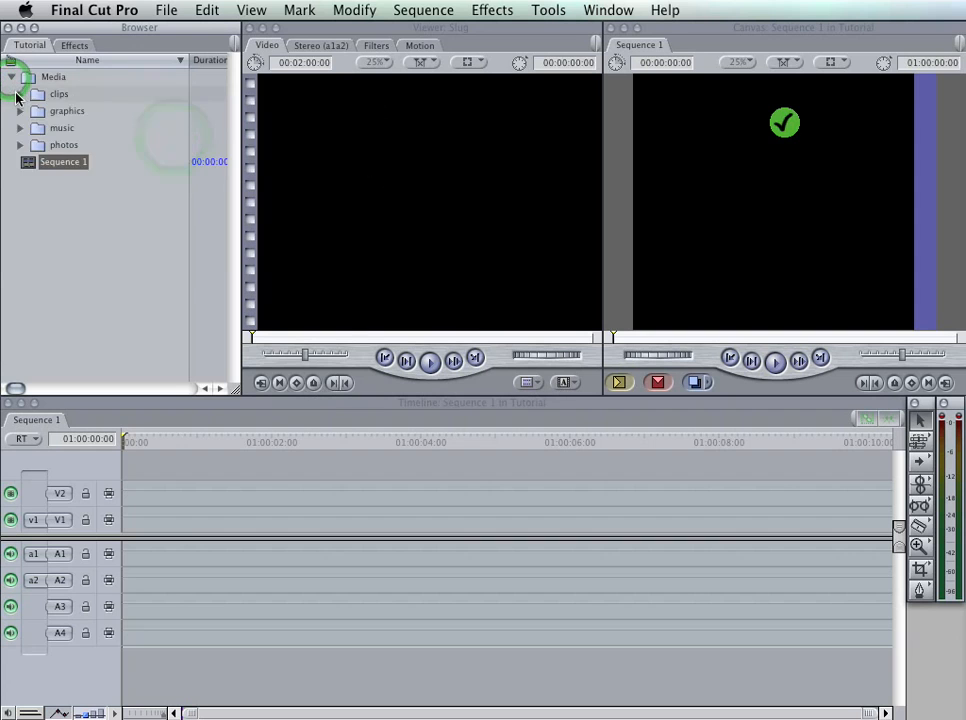
pyautogui.click(20, 94)
pyautogui.moveTo(70, 111); pyautogui.dragTo(483, 131)
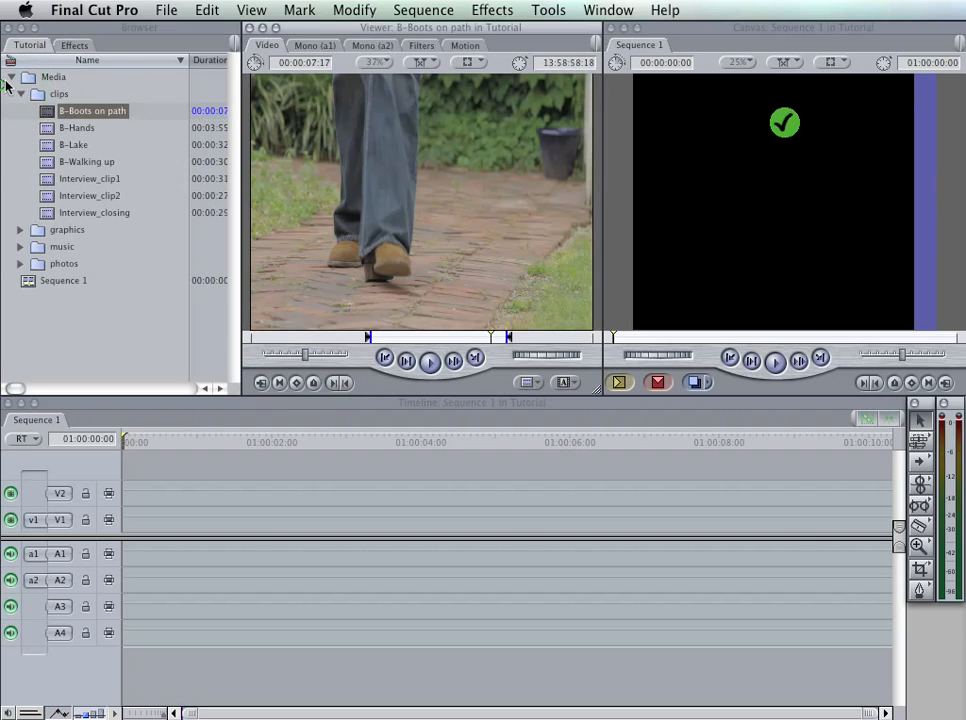
pyautogui.click(19, 93)
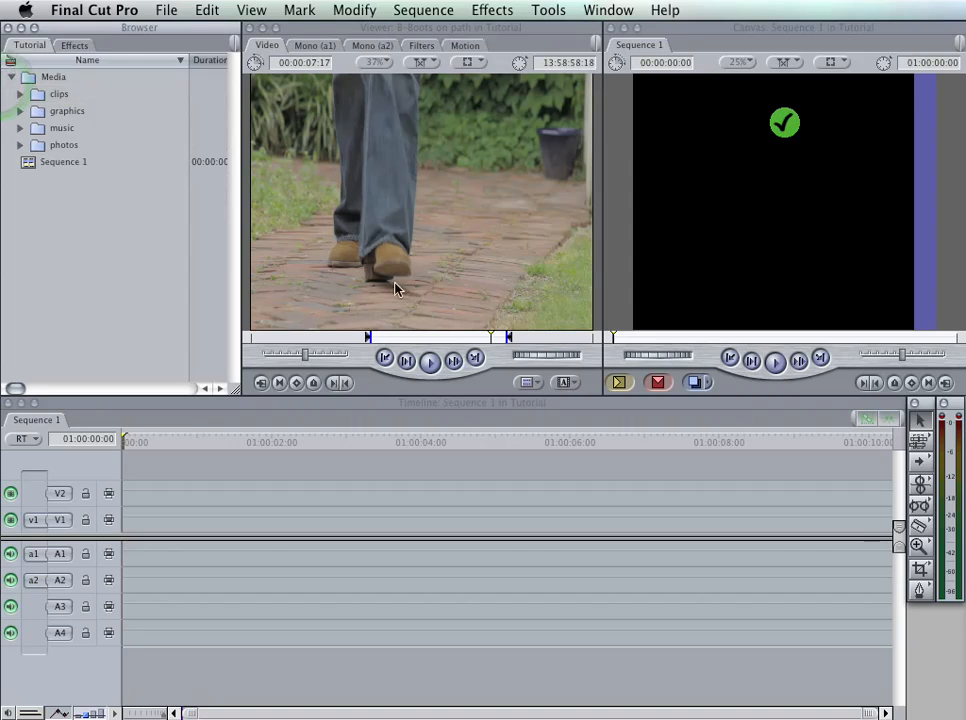
# Step: Clear the In and Out points of the B-Boots on path clip and scrub through its footage
pyautogui.click(279, 383)
pyautogui.moveTo(442, 337); pyautogui.dragTo(520, 338)
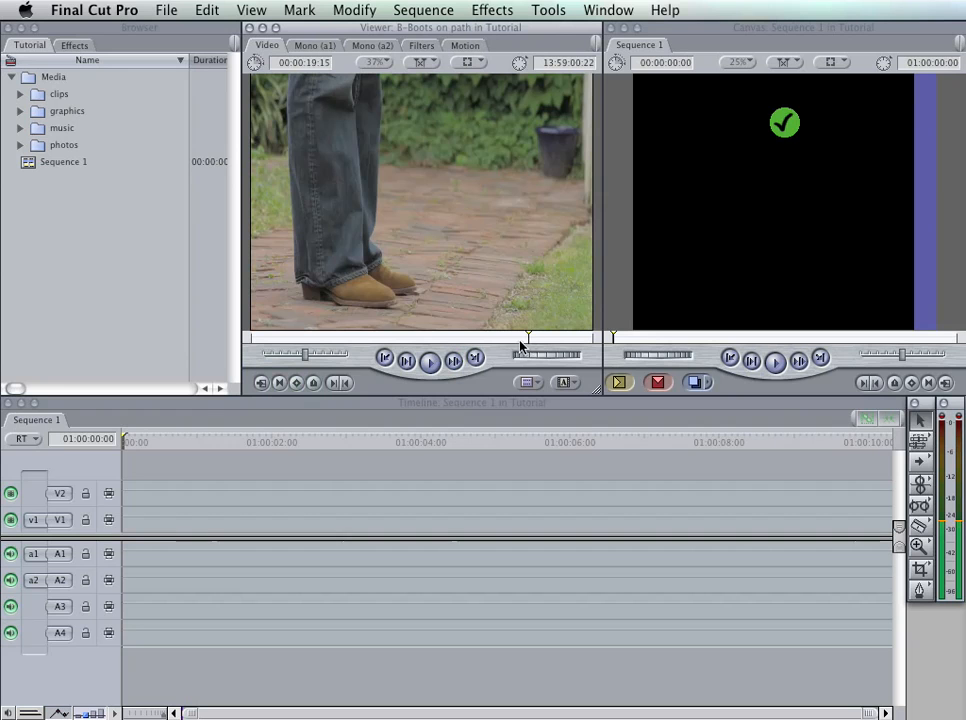
pyautogui.click(264, 340)
# Step: Mark an In point at about 13:58:52:06 and an Out point at 13:59:01:00 in the B-Boots on path clip
pyautogui.moveTo(264, 340); pyautogui.dragTo(381, 337)
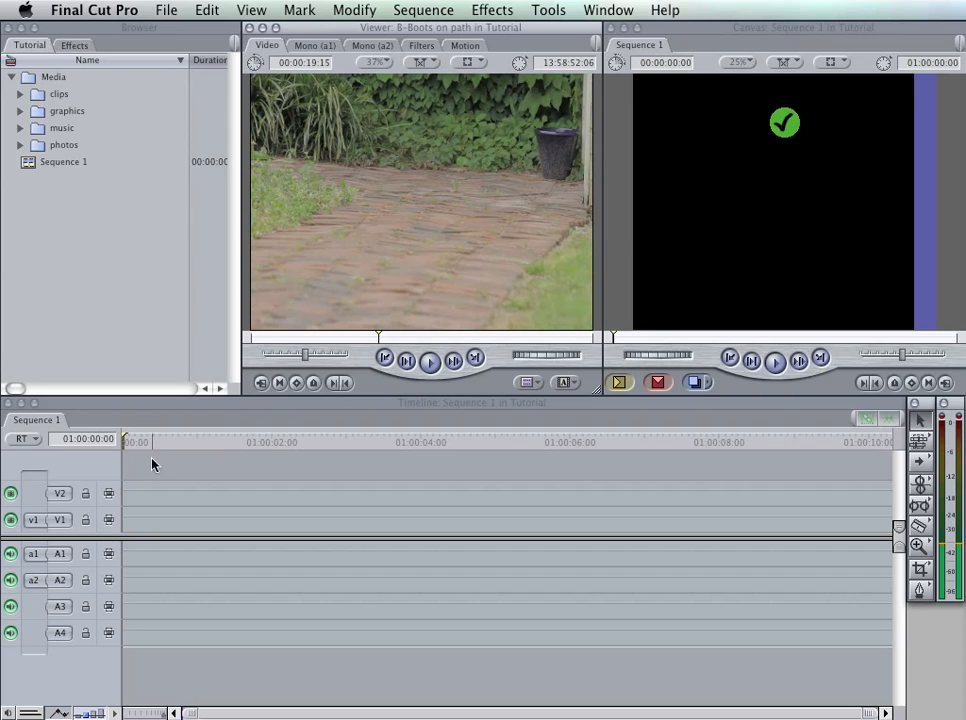
pyautogui.click(334, 386)
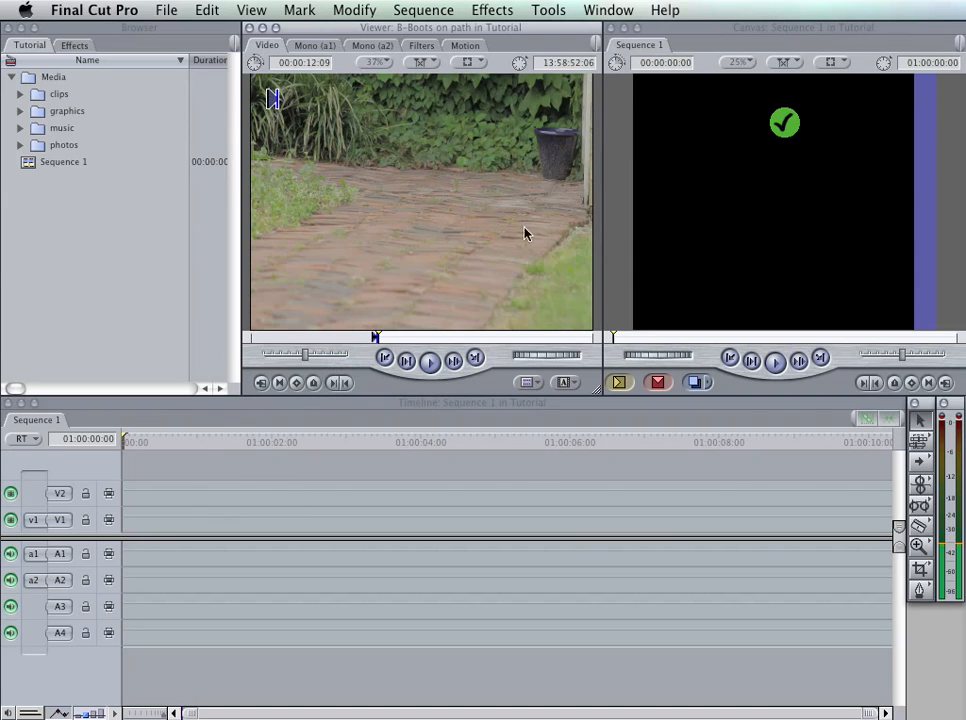
pyautogui.click(479, 248)
pyautogui.click(463, 337)
pyautogui.moveTo(488, 339); pyautogui.dragTo(530, 336)
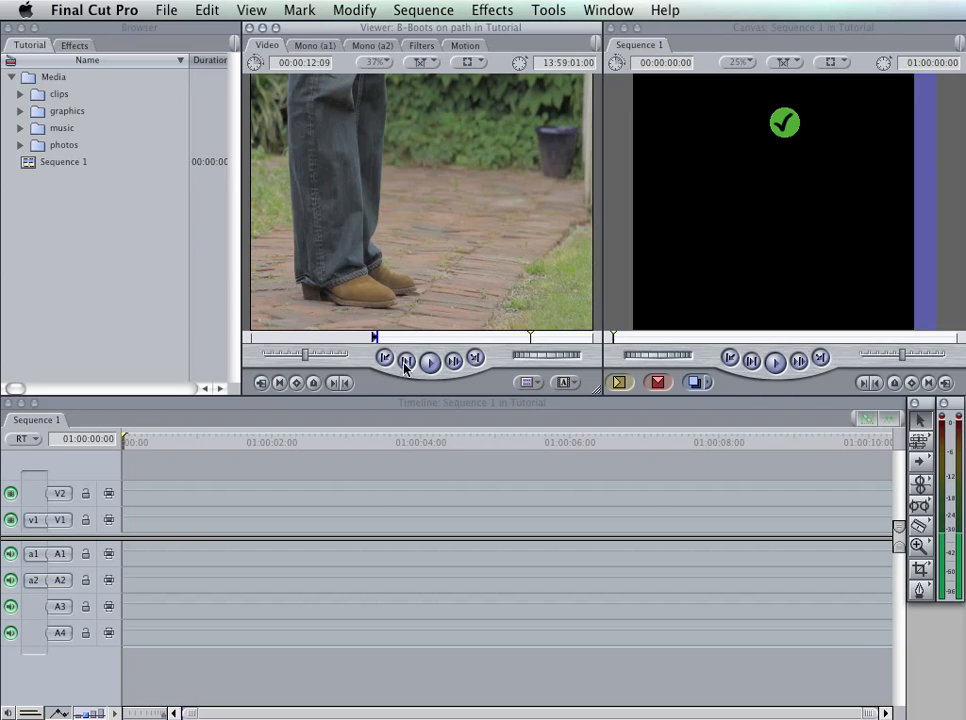
pyautogui.click(345, 383)
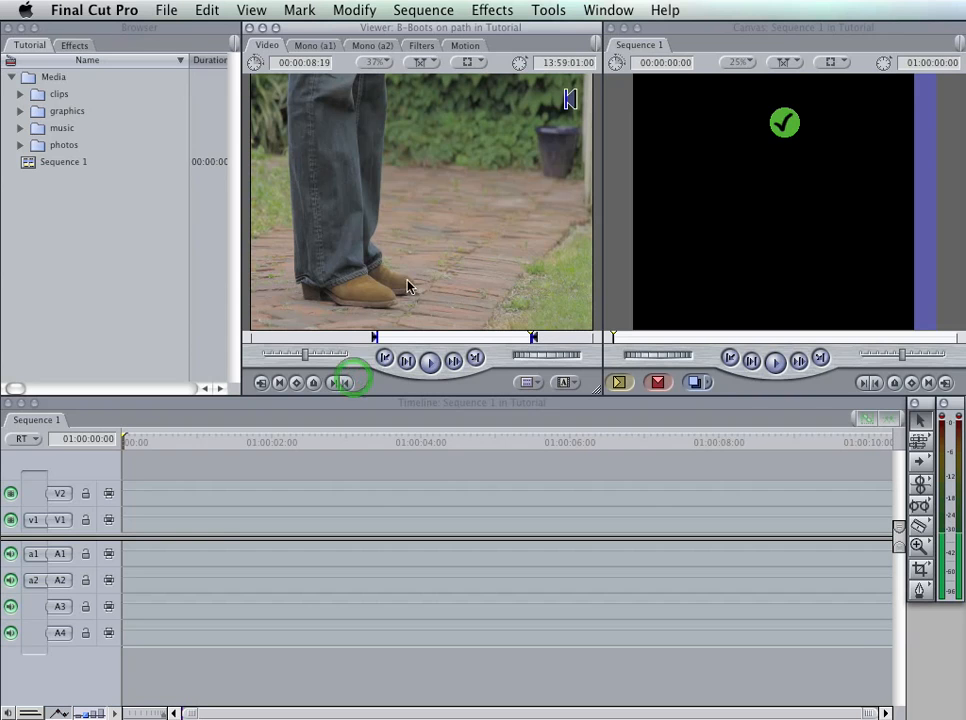
# Step: Place the marked section of B-Boots on path at the start of Sequence 1 on track V1 with its audio
pyautogui.moveTo(420, 218); pyautogui.dragTo(134, 503)
pyautogui.click(890, 284)
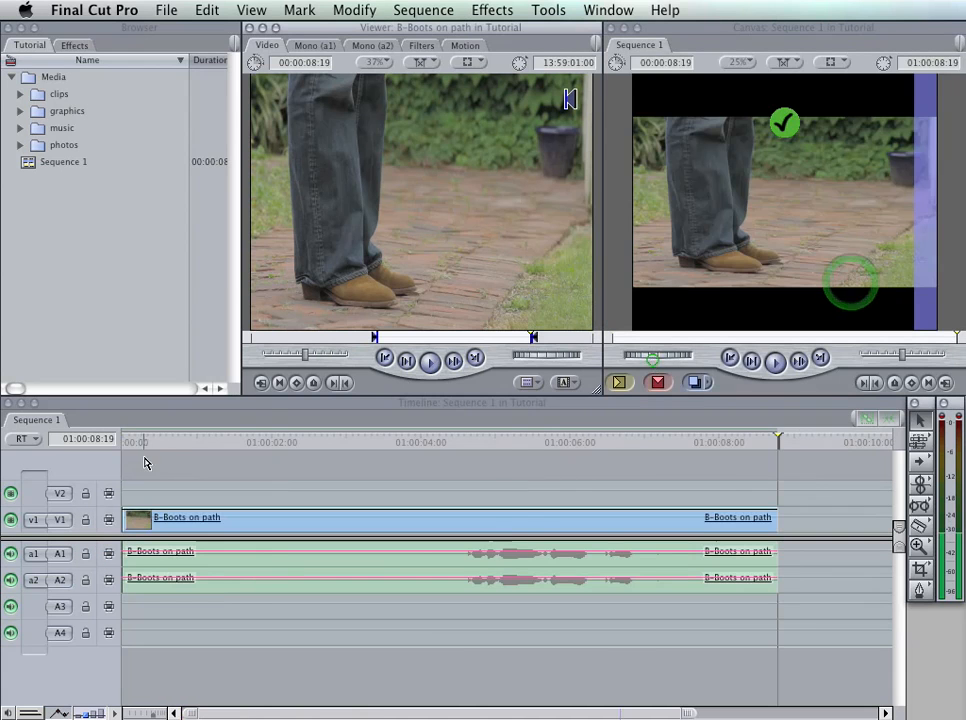
pyautogui.moveTo(138, 445); pyautogui.dragTo(783, 457)
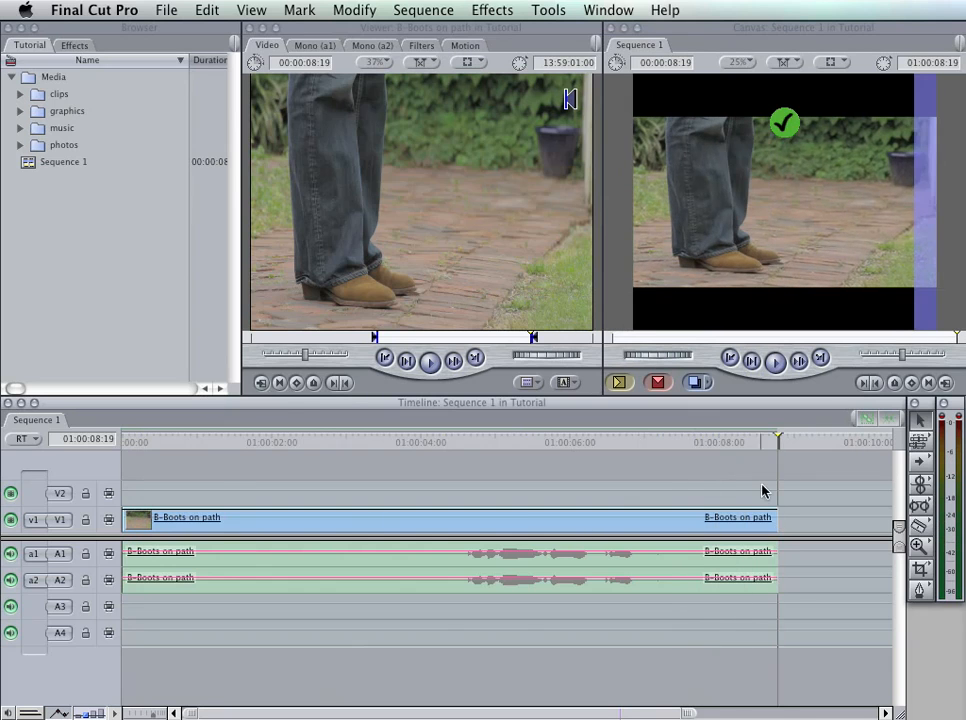
# Step: Delete the B-Boots on path video and its audio from the sequence
pyautogui.moveTo(613, 631); pyautogui.dragTo(489, 507)
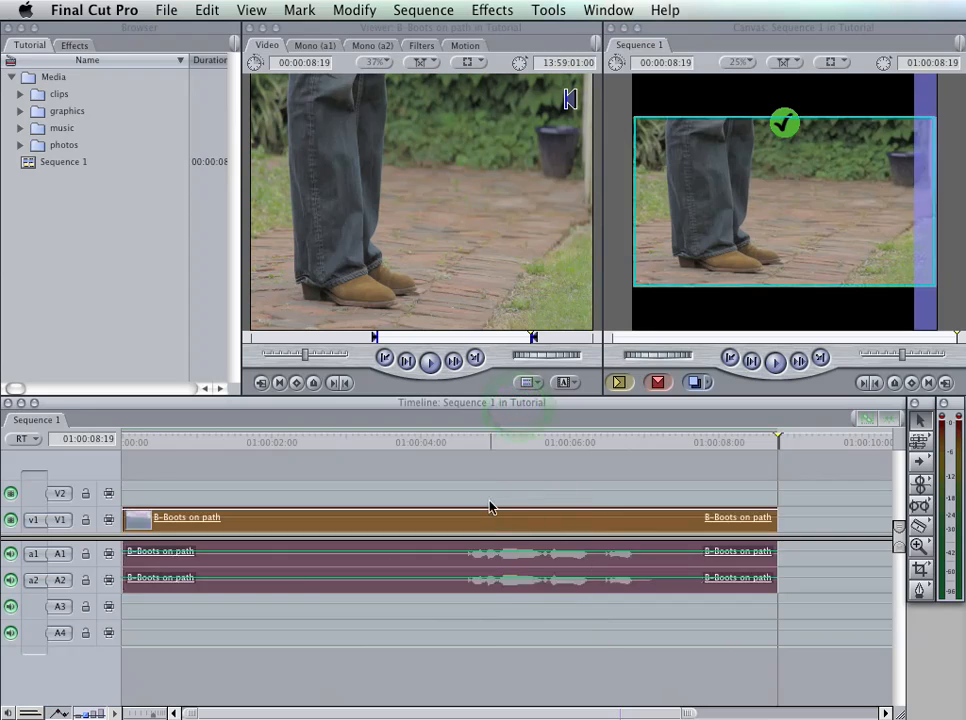
pyautogui.press('Delete')
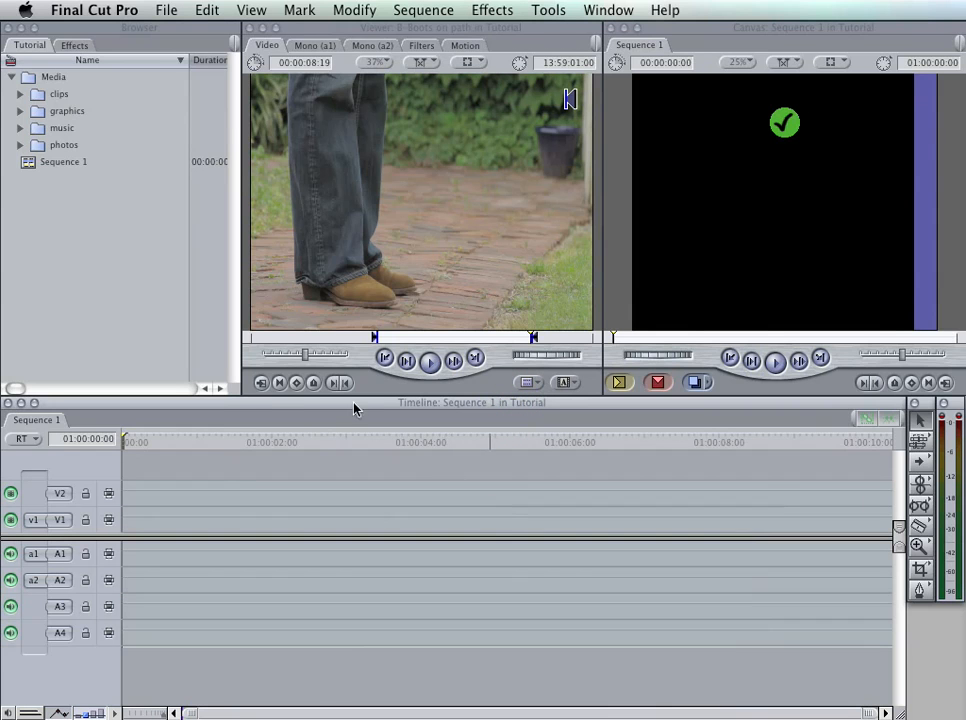
# Step: Add a marker at 13:58:54:00 in the source clip and delete it through the marker's settings
pyautogui.click(319, 384)
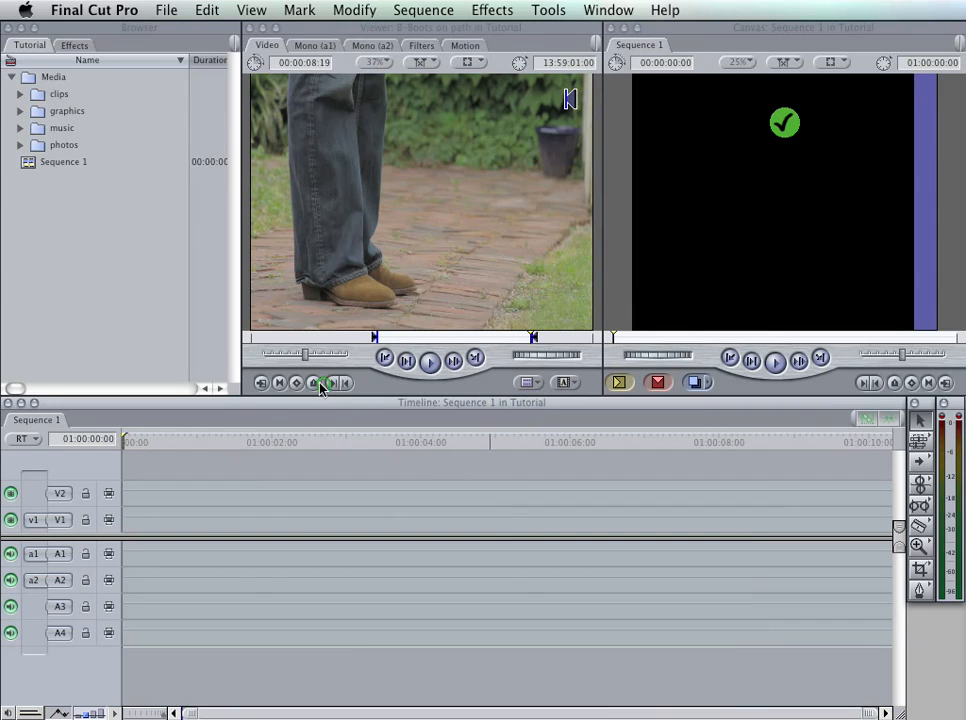
pyautogui.click(441, 340)
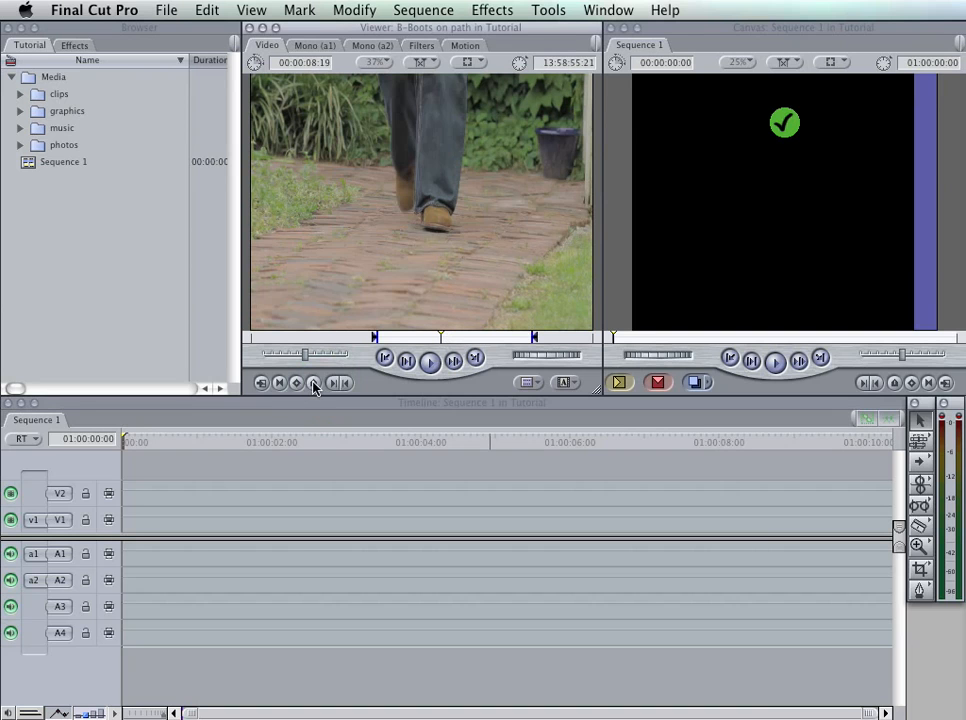
pyautogui.moveTo(457, 338); pyautogui.dragTo(408, 340)
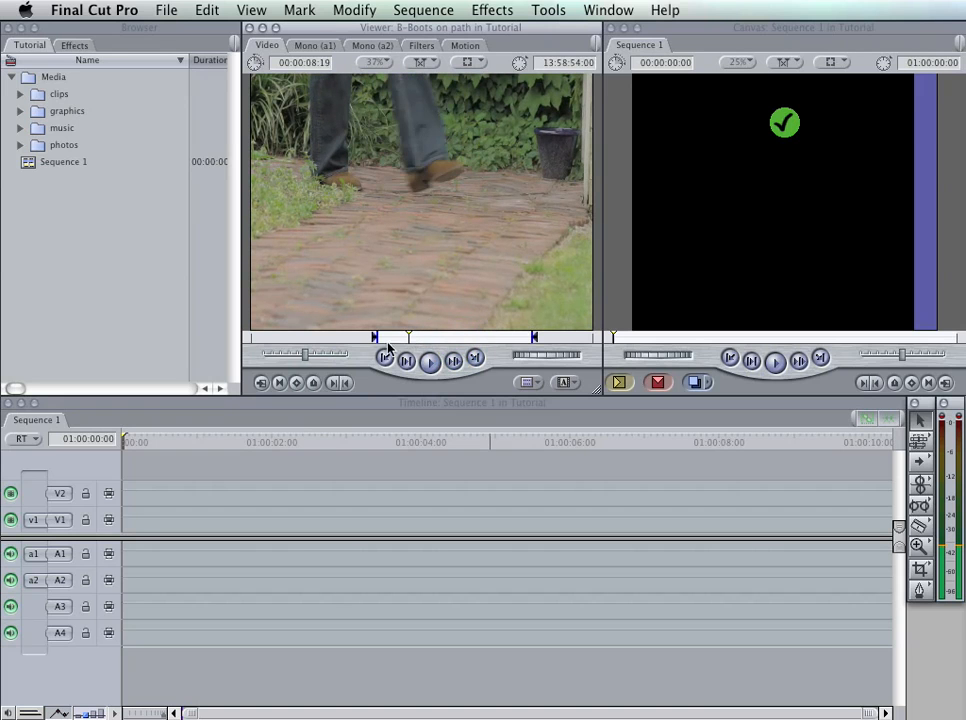
pyautogui.click(313, 383)
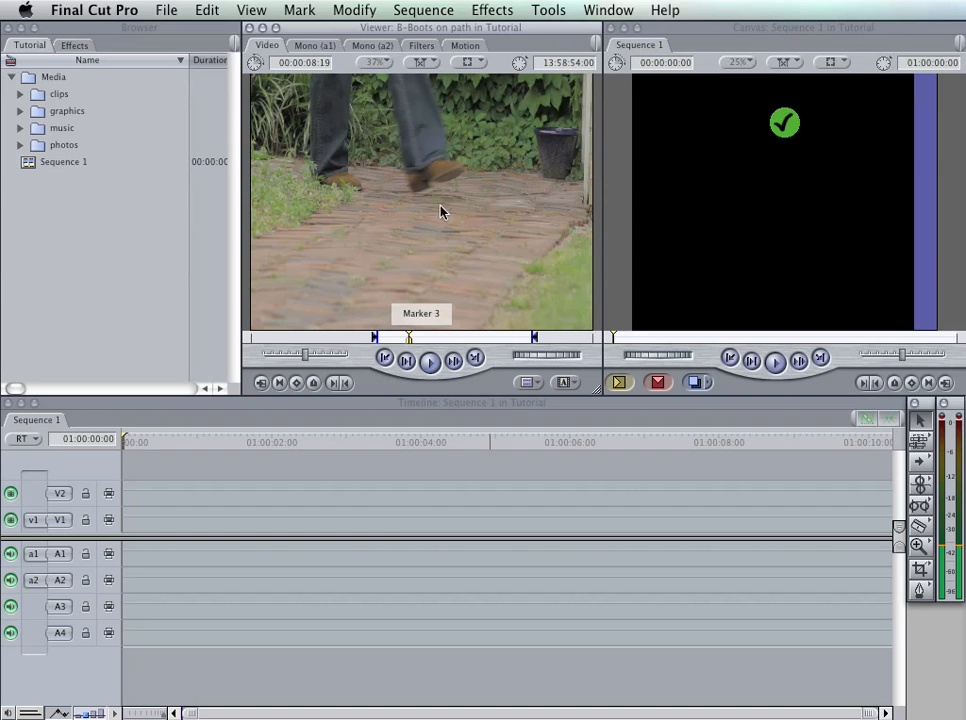
pyautogui.click(314, 382)
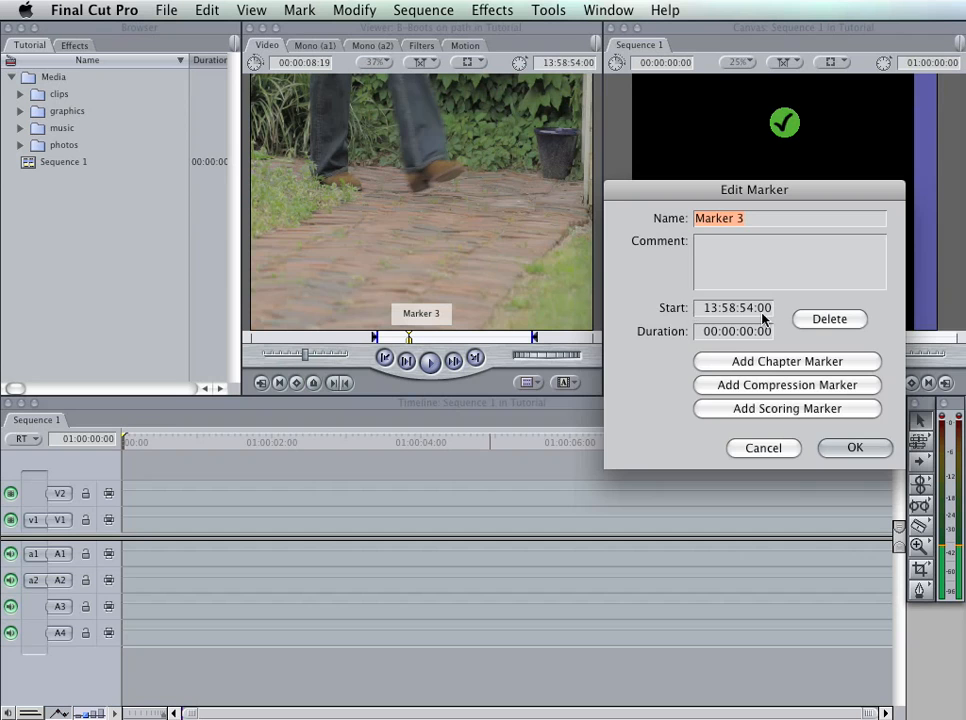
pyautogui.click(800, 317)
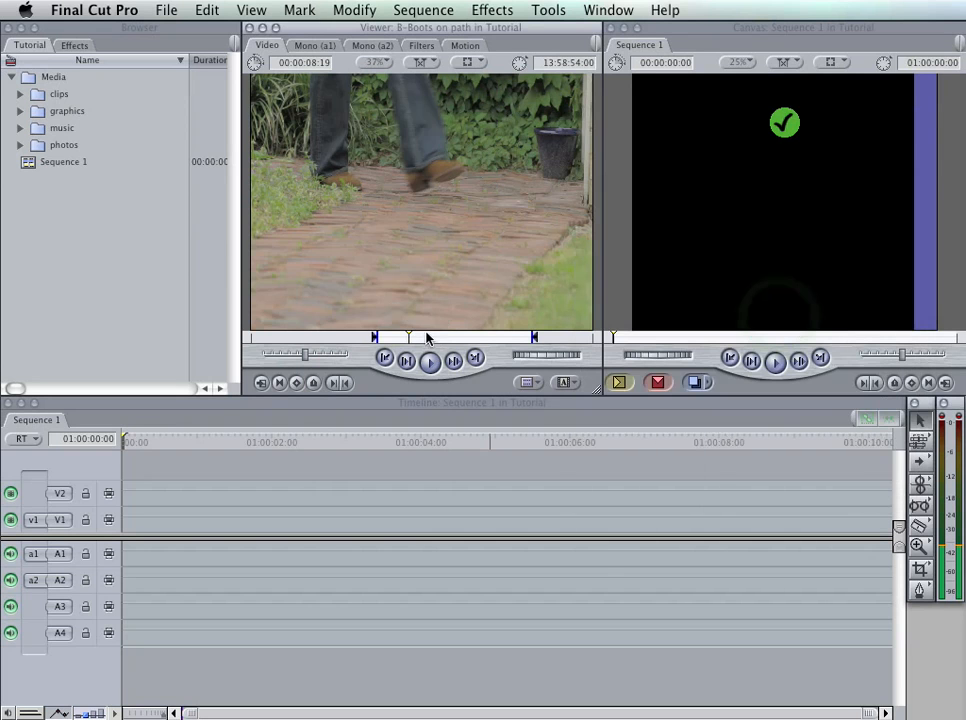
# Step: Mark the entire source clip from its first to its last frame, and clear those In and Out points
pyautogui.click(281, 384)
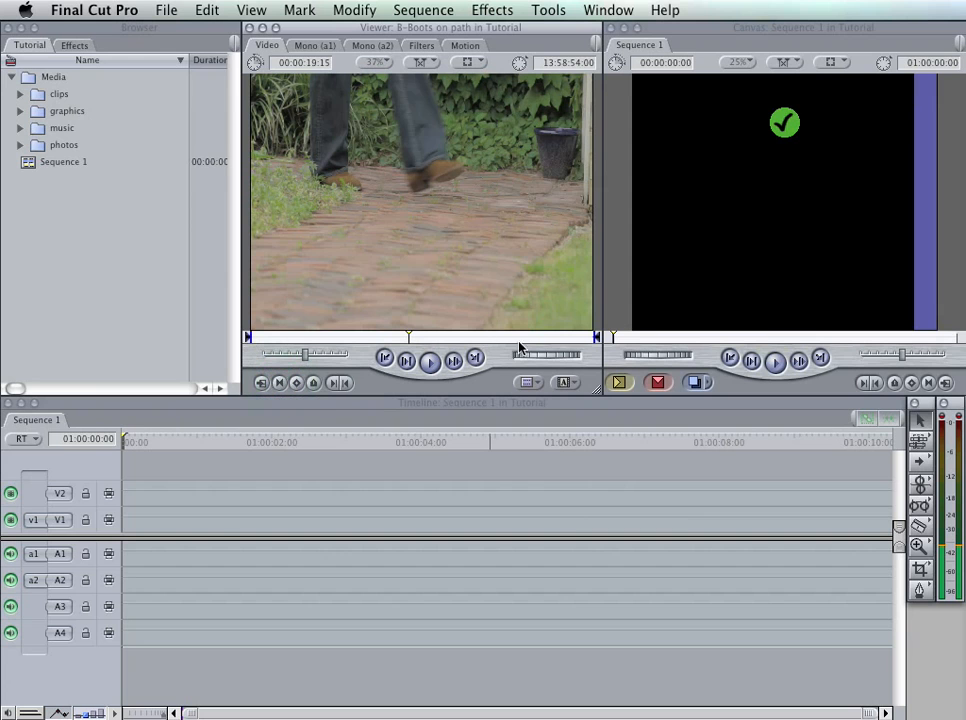
pyautogui.click(276, 388)
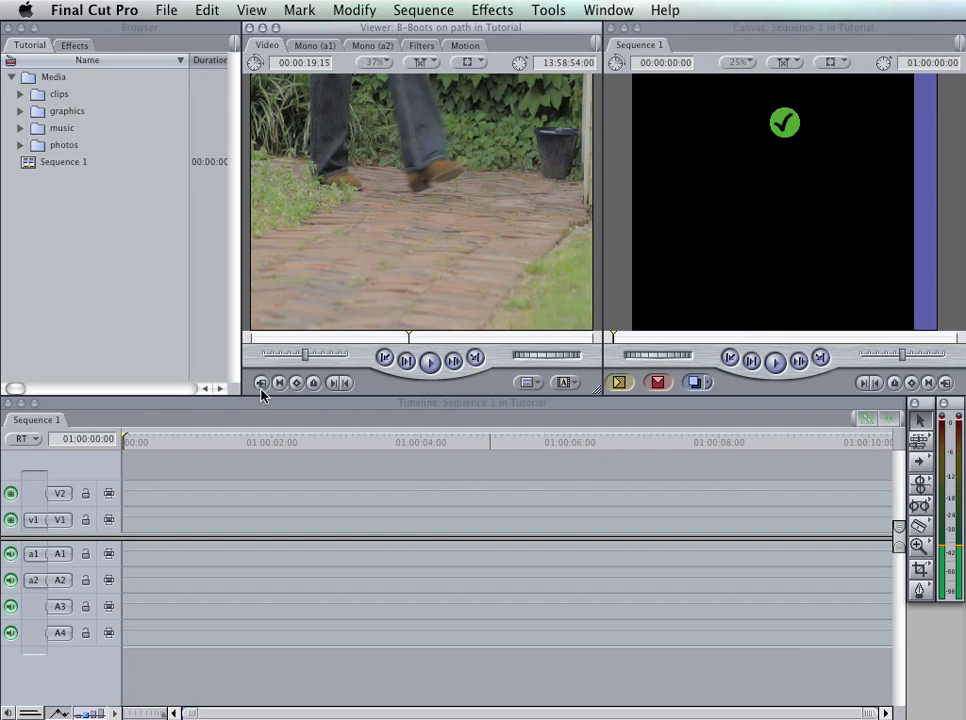
# Step: Mark a section of 00:00:08:14 ending at 13:58:57:16 in the source clip and place it at the start of track V1
pyautogui.click(322, 337)
pyautogui.press('i')
pyautogui.click(459, 339)
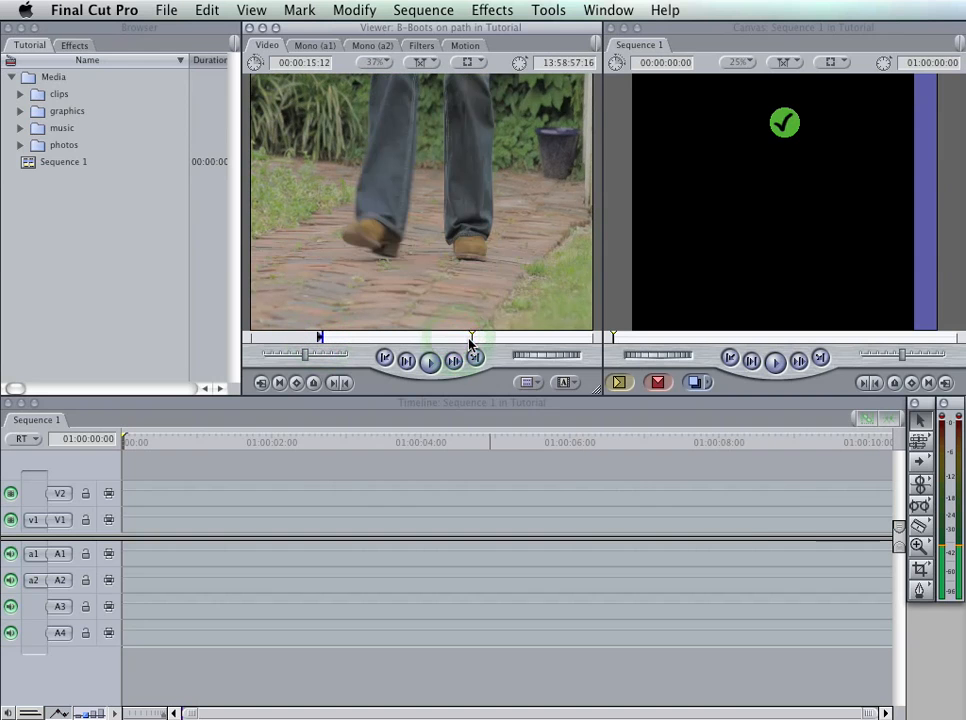
pyautogui.click(475, 356)
pyautogui.moveTo(407, 253); pyautogui.dragTo(133, 524)
pyautogui.click(819, 285)
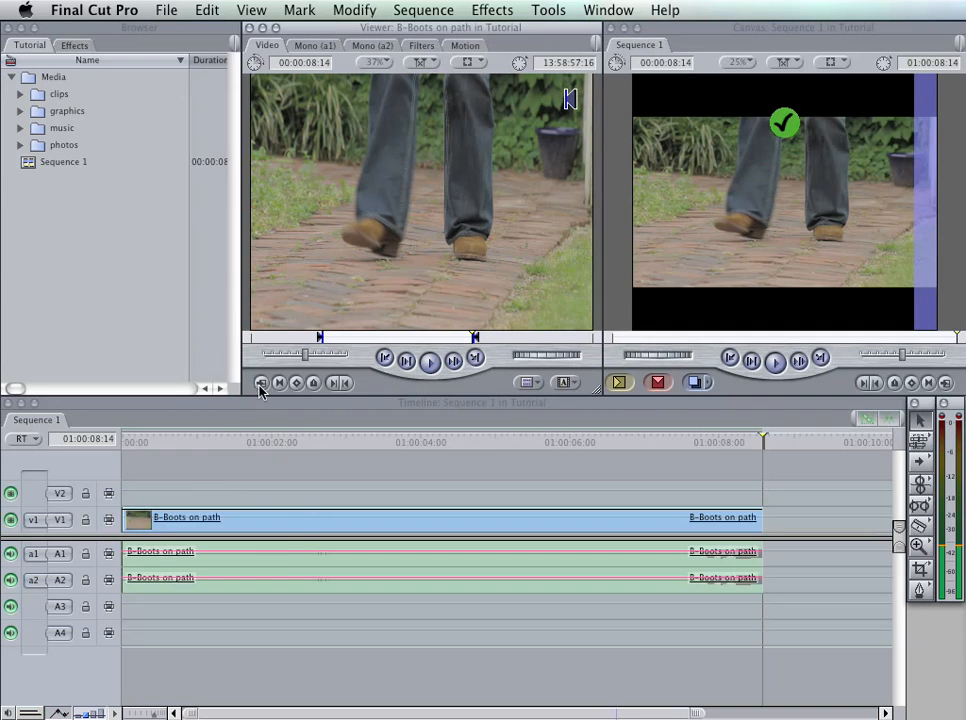
# Step: Open the sequence's B-Boots on path clip in the Viewer and extend its Out point to a duration of 00:00:09:06
pyautogui.click(282, 528)
pyautogui.click(283, 528)
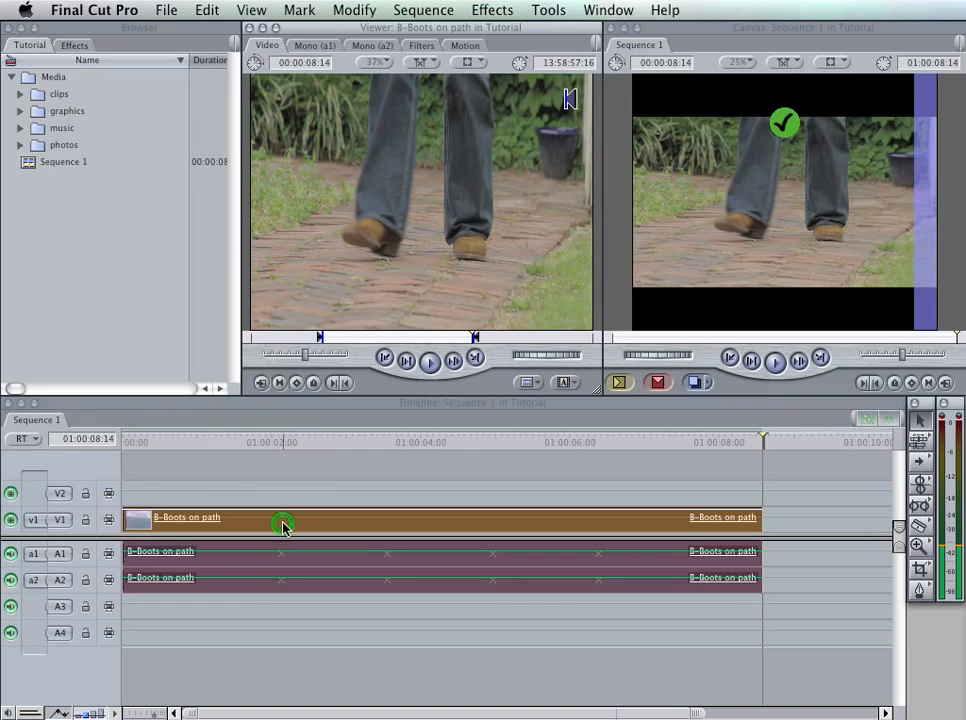
pyautogui.doubleClick(284, 519)
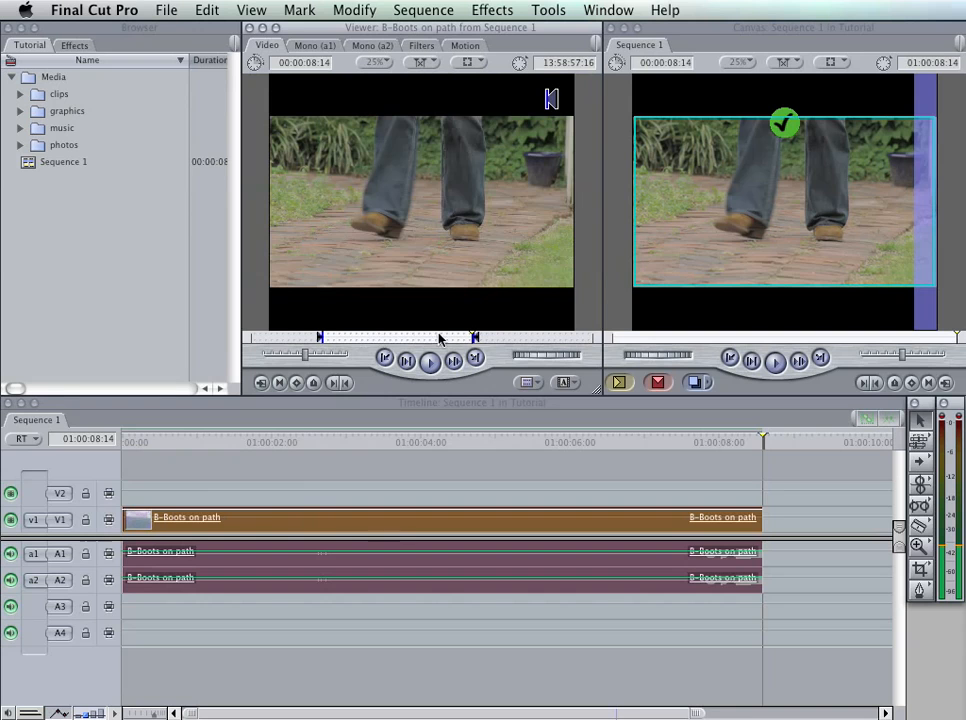
pyautogui.moveTo(431, 336)
pyautogui.mouseDown()
pyautogui.moveTo(360, 338)
pyautogui.moveTo(411, 340)
pyautogui.mouseUp()
pyautogui.moveTo(475, 338); pyautogui.dragTo(487, 335)
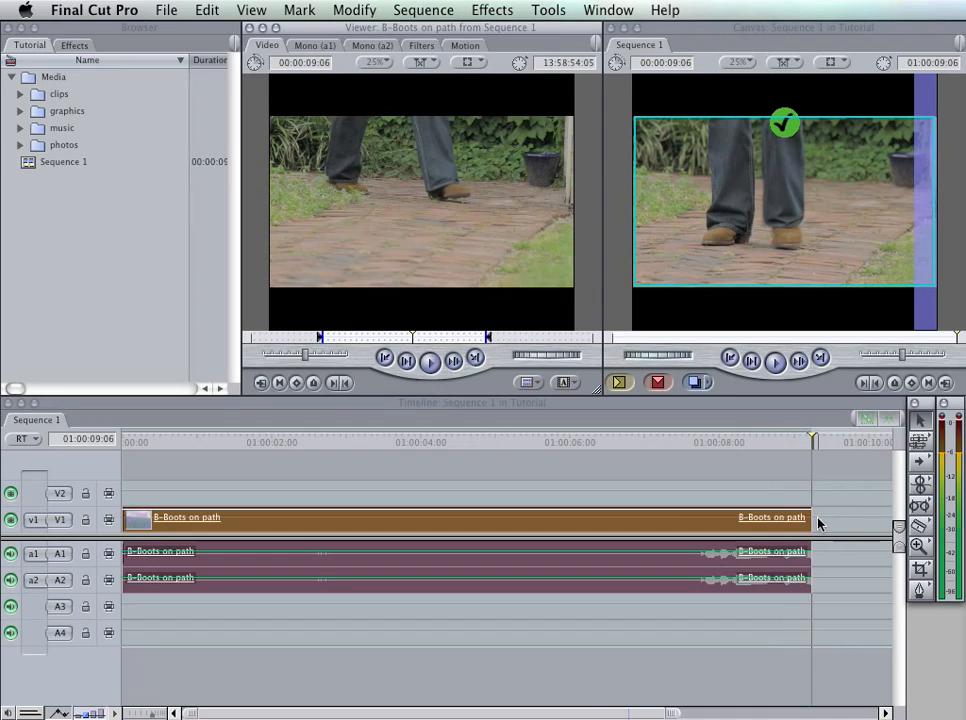
# Step: Match the sequence playhead to the frame shown in the Viewer
pyautogui.click(262, 384)
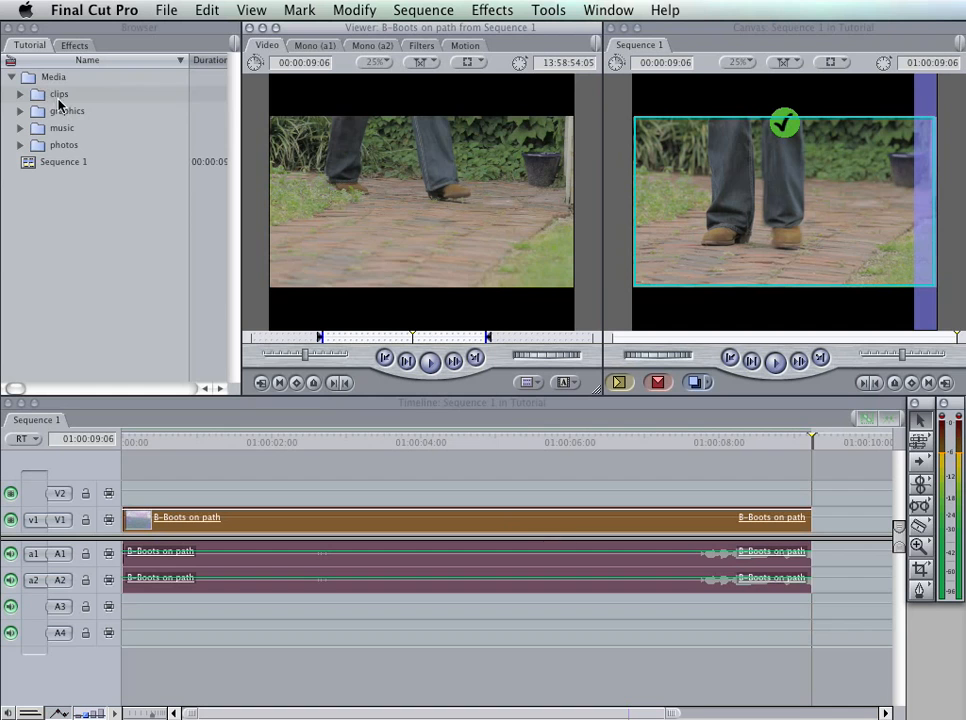
pyautogui.click(263, 384)
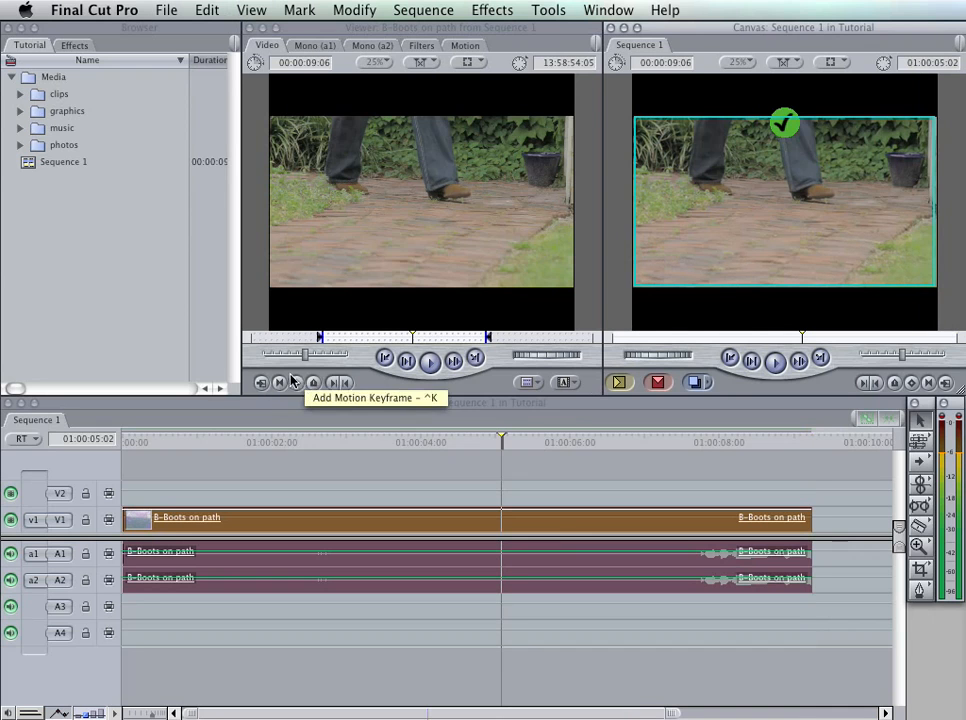
# Step: Match the sequence's current frame to its original source clip in the Viewer and check the contents of the clips bin
pyautogui.press('f')
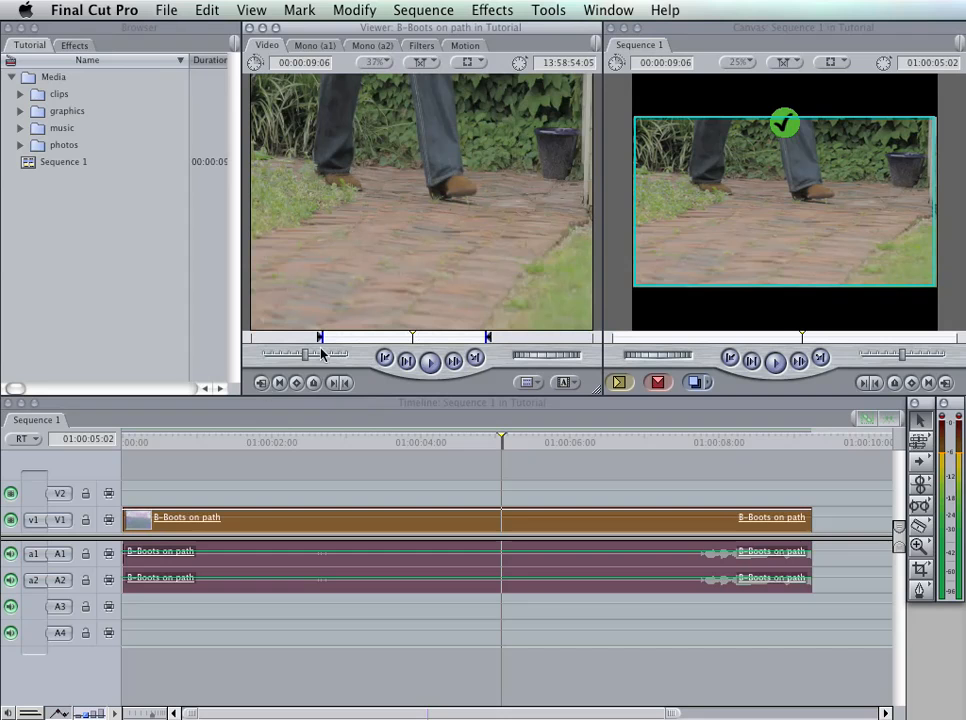
pyautogui.click(55, 127)
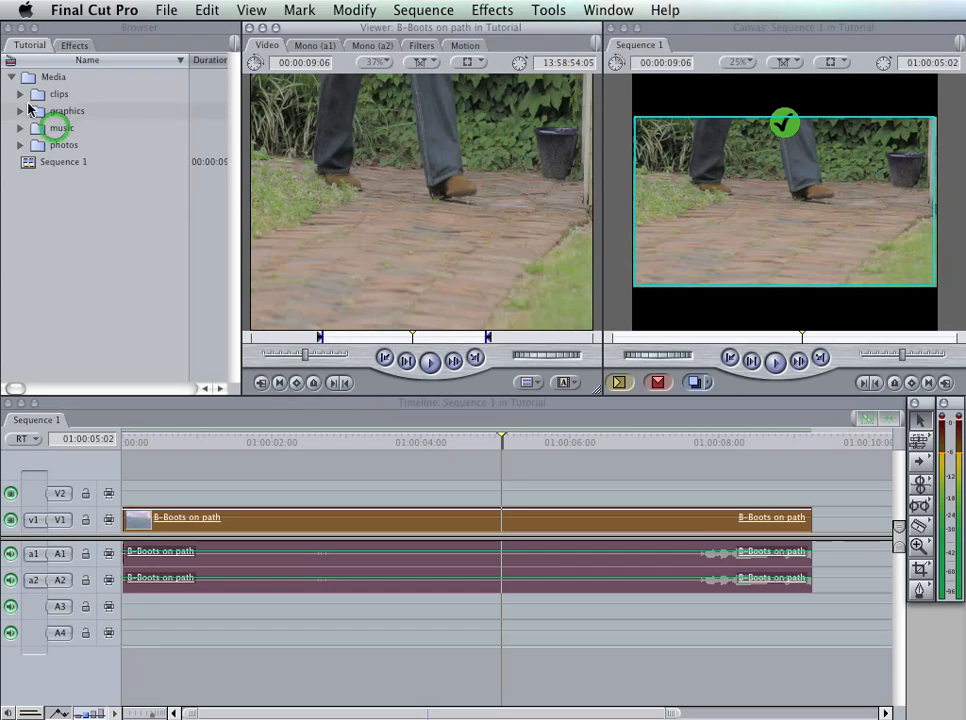
pyautogui.click(21, 94)
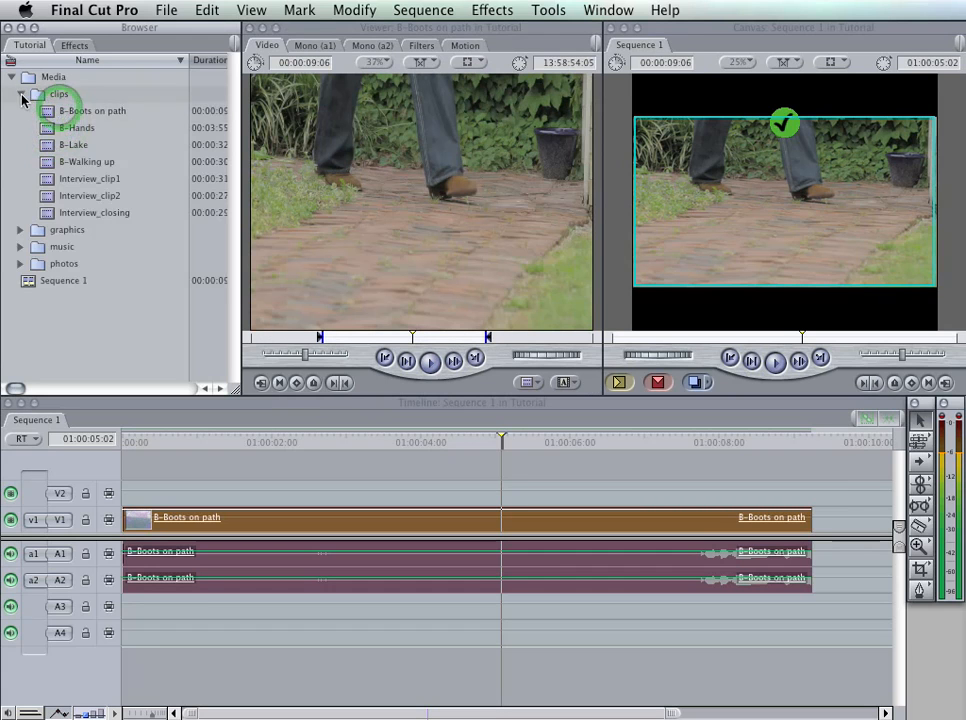
pyautogui.click(21, 95)
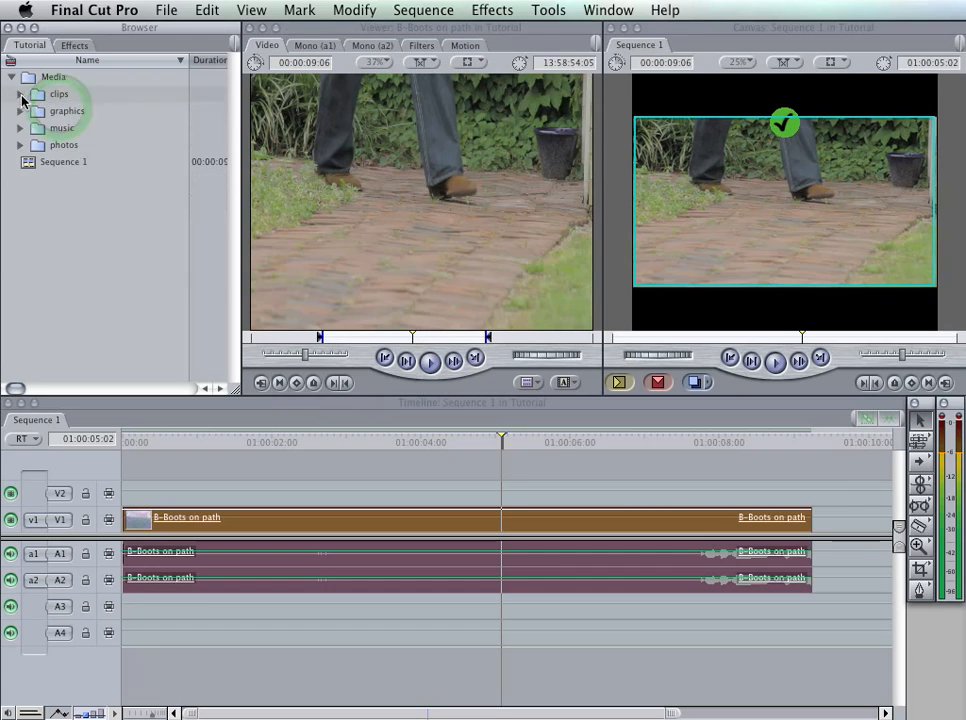
# Step: Scrub the source clip in the Viewer past its Out point to 13:59:04:00
pyautogui.click(828, 500)
pyautogui.click(515, 337)
pyautogui.moveTo(516, 337); pyautogui.dragTo(529, 340)
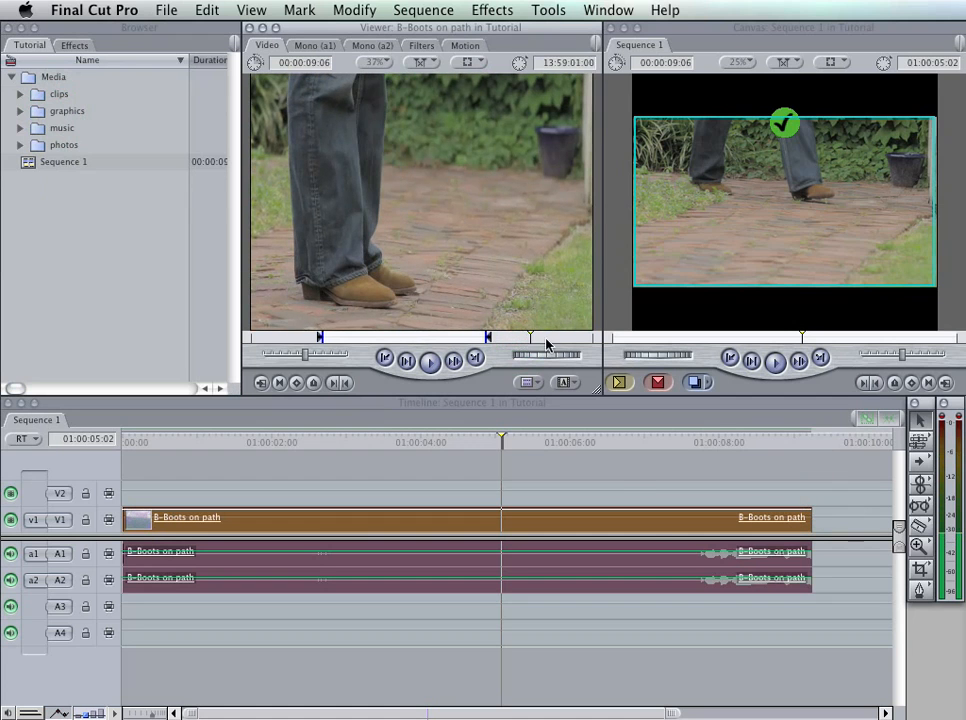
pyautogui.click(533, 337)
pyautogui.moveTo(560, 336); pyautogui.dragTo(582, 337)
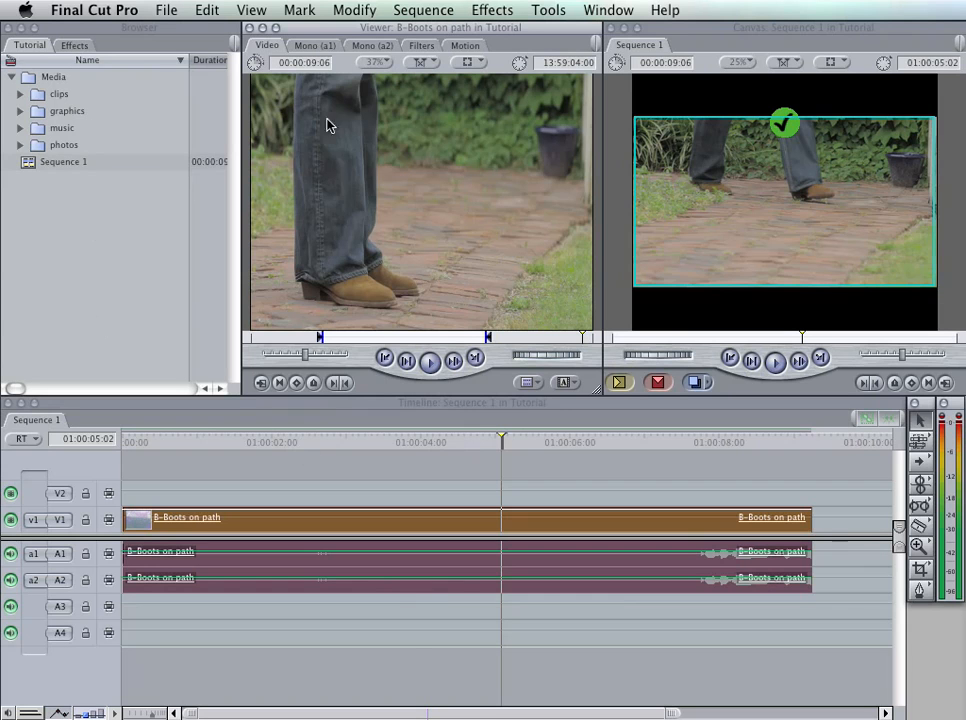
# Step: Examine the waveform, level and pan of the source clip's two mono audio channels
pyautogui.click(326, 45)
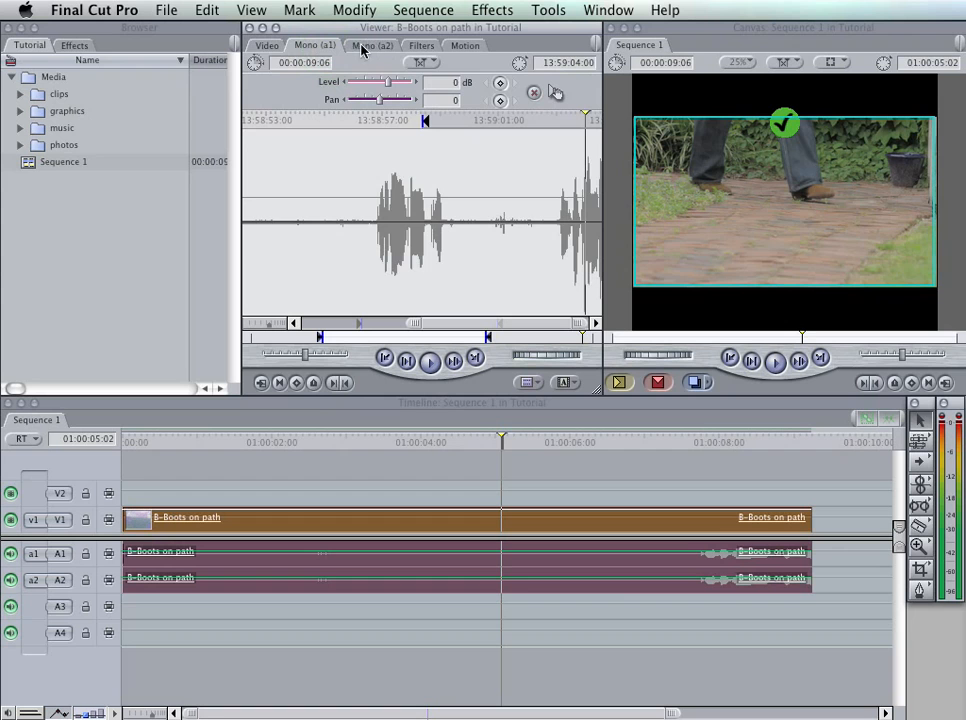
pyautogui.click(372, 49)
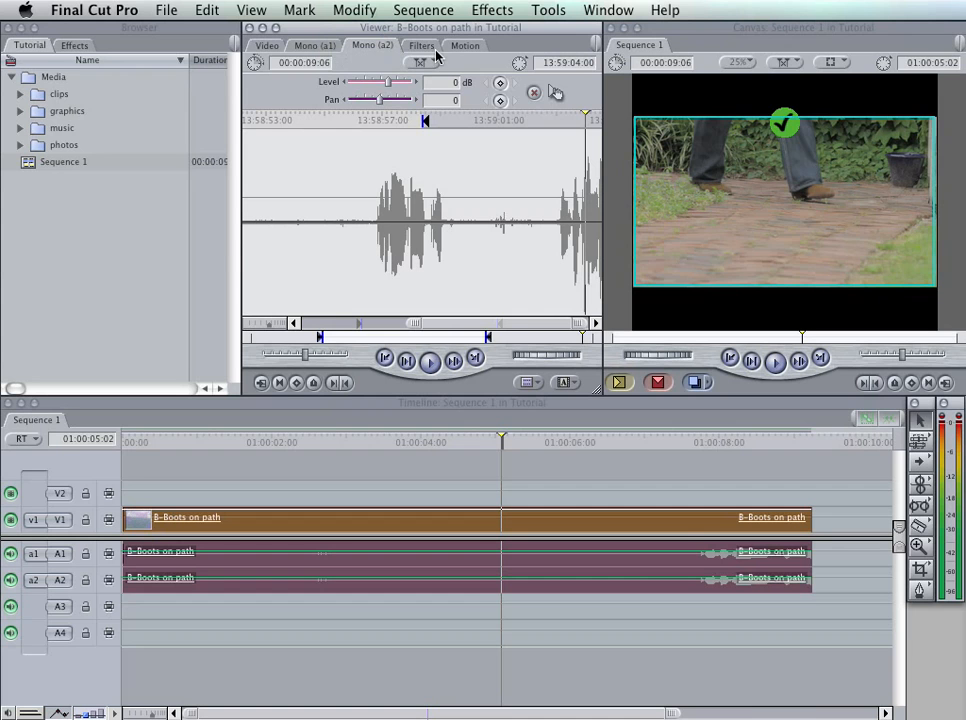
pyautogui.click(311, 47)
pyautogui.click(356, 46)
# Step: Review the filters section of the source clip and the bins of available effects
pyautogui.click(428, 47)
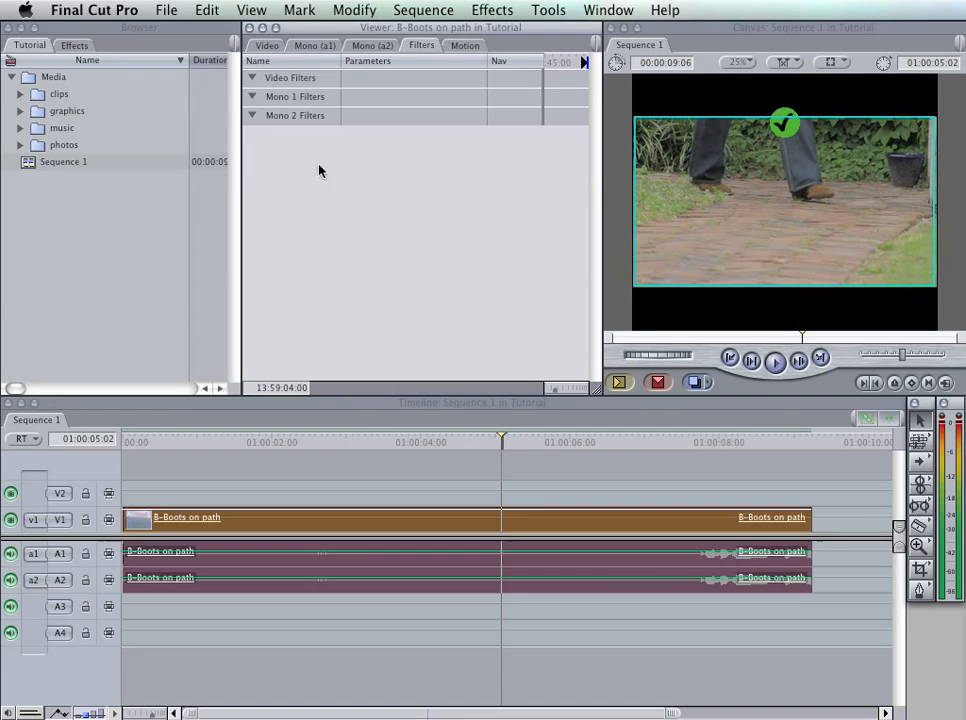
pyautogui.click(76, 44)
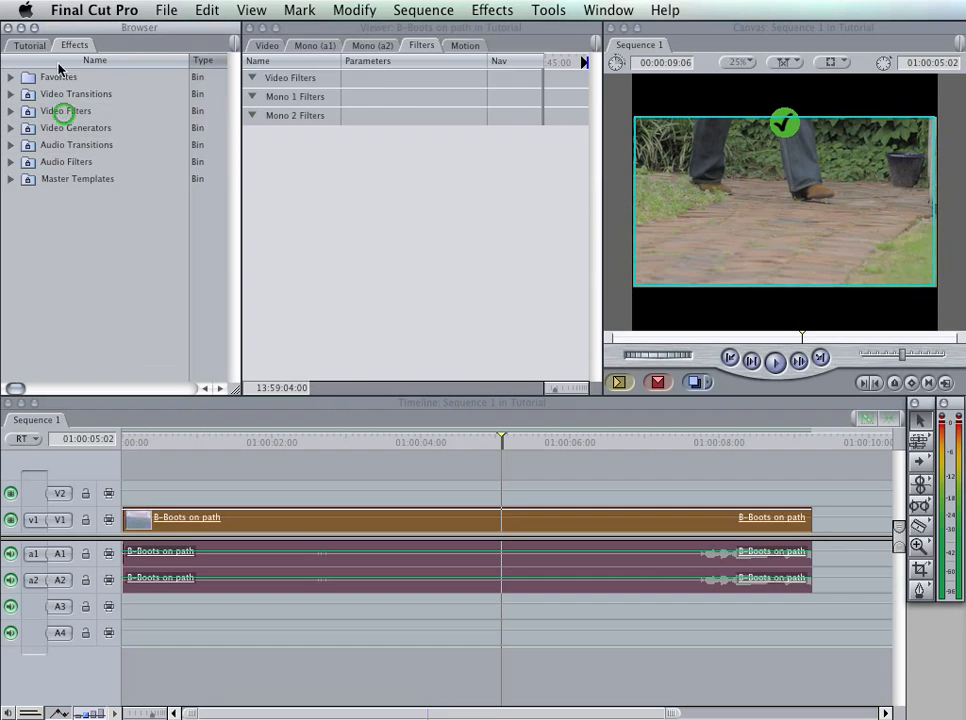
pyautogui.click(31, 44)
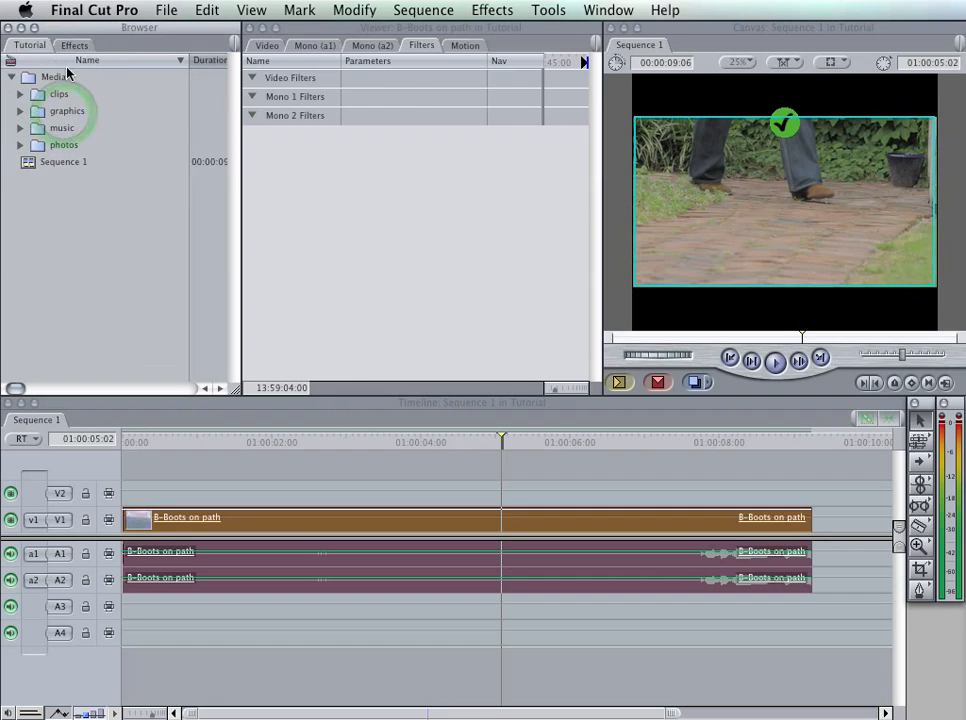
# Step: Inspect the clip's Motion attributes, including the Basic Motion parameters, and return to its video image in the Viewer
pyautogui.click(460, 46)
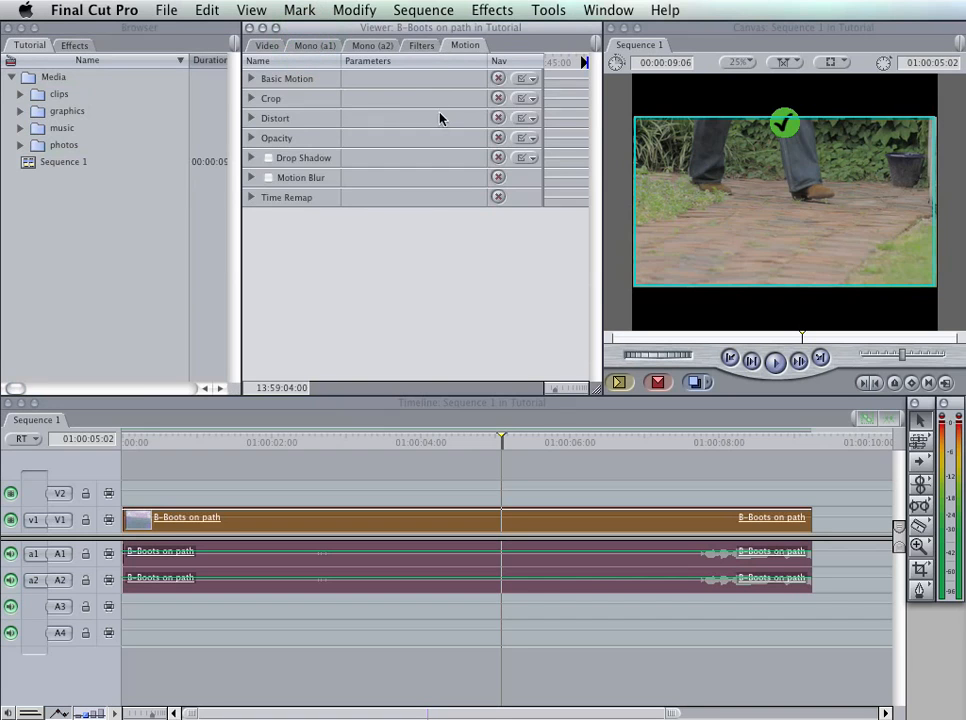
pyautogui.click(254, 79)
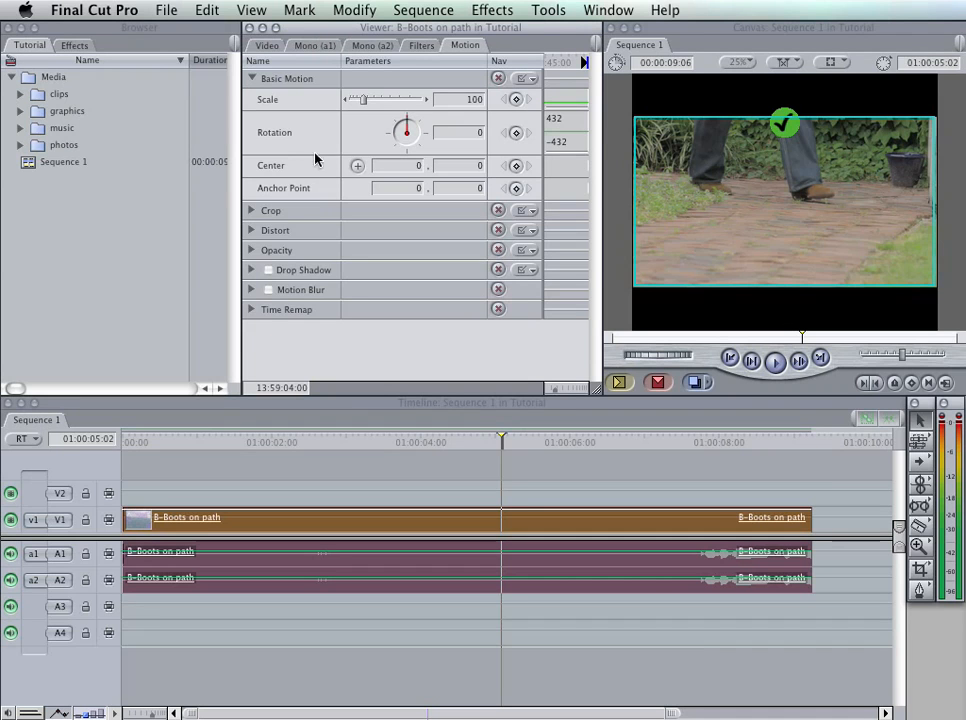
pyautogui.click(253, 80)
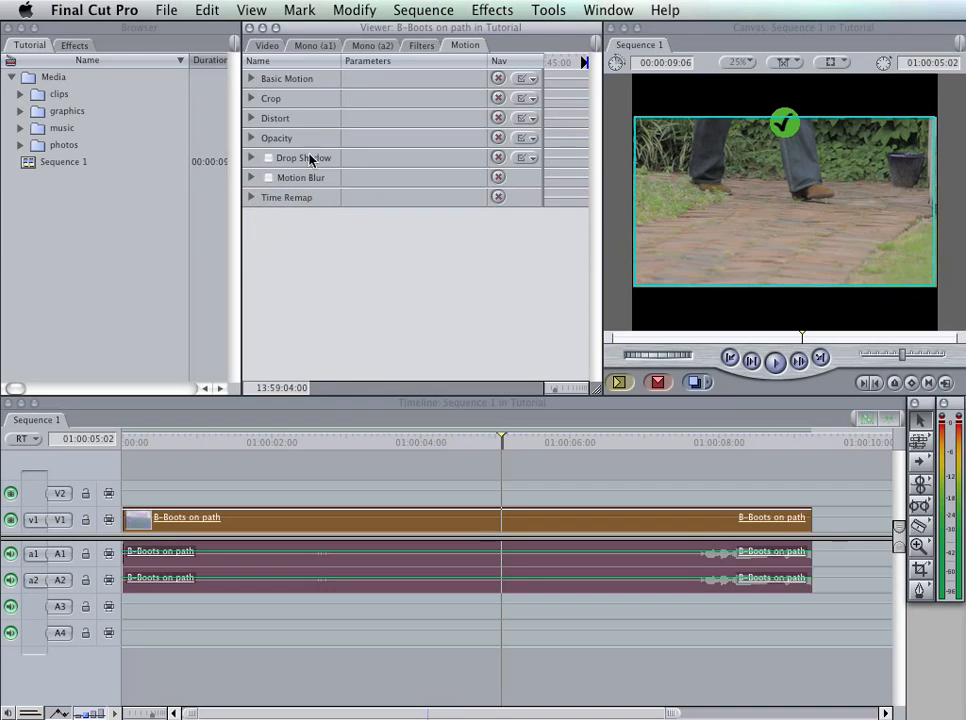
pyautogui.click(265, 46)
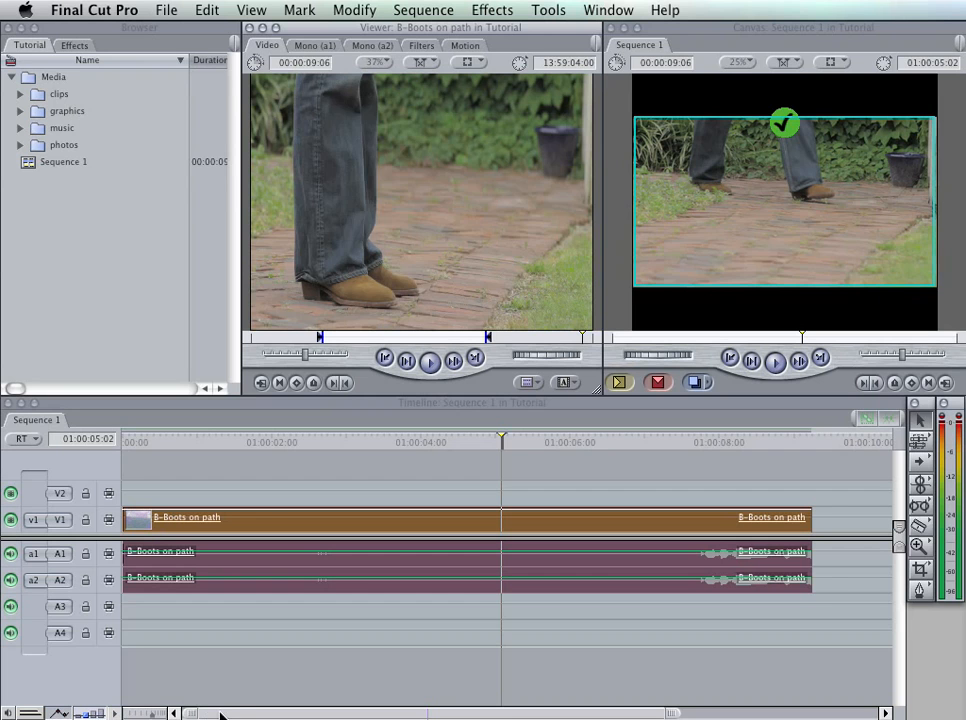
# Step: Zoom in on the timeline and position the Sequence 1 playhead at 01:00:05:15
pyautogui.click(140, 714)
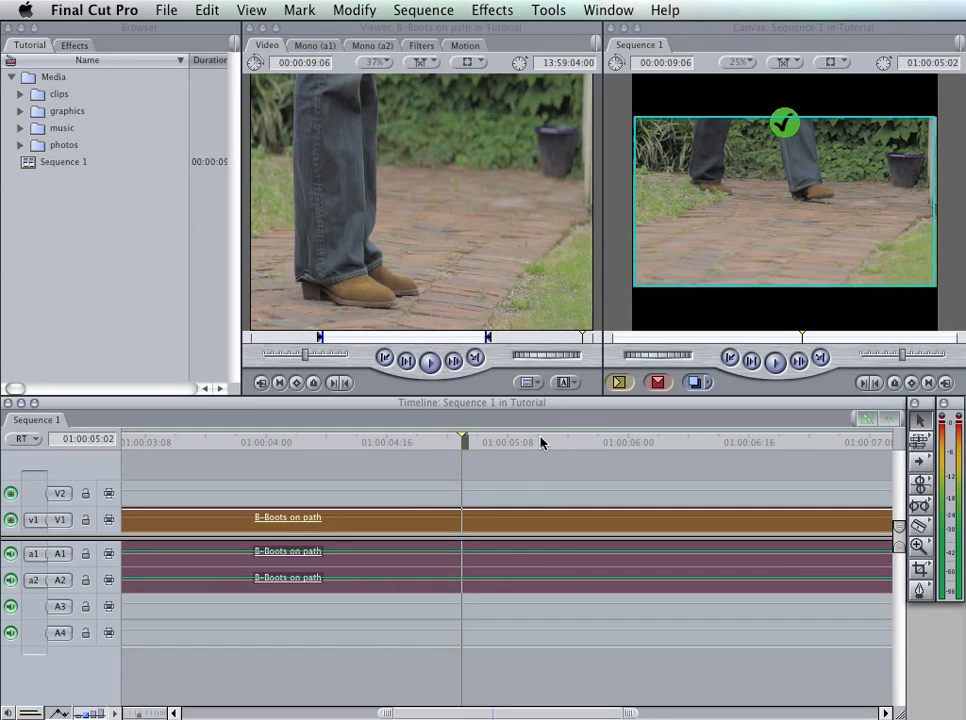
pyautogui.moveTo(464, 440); pyautogui.dragTo(605, 449)
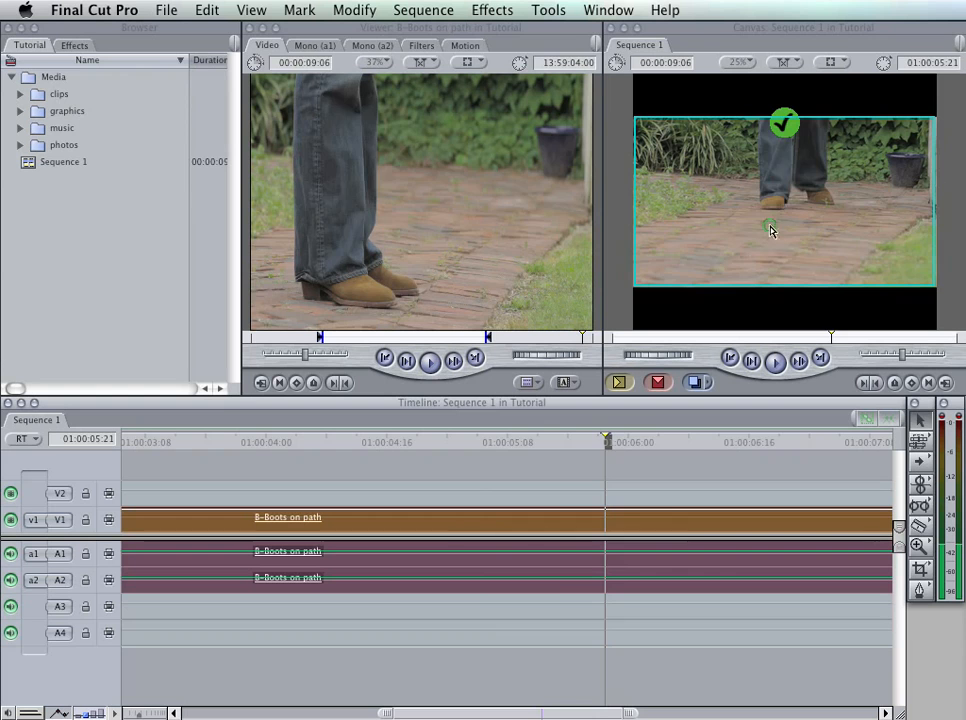
pyautogui.moveTo(556, 446); pyautogui.dragTo(534, 444)
pyautogui.click(561, 446)
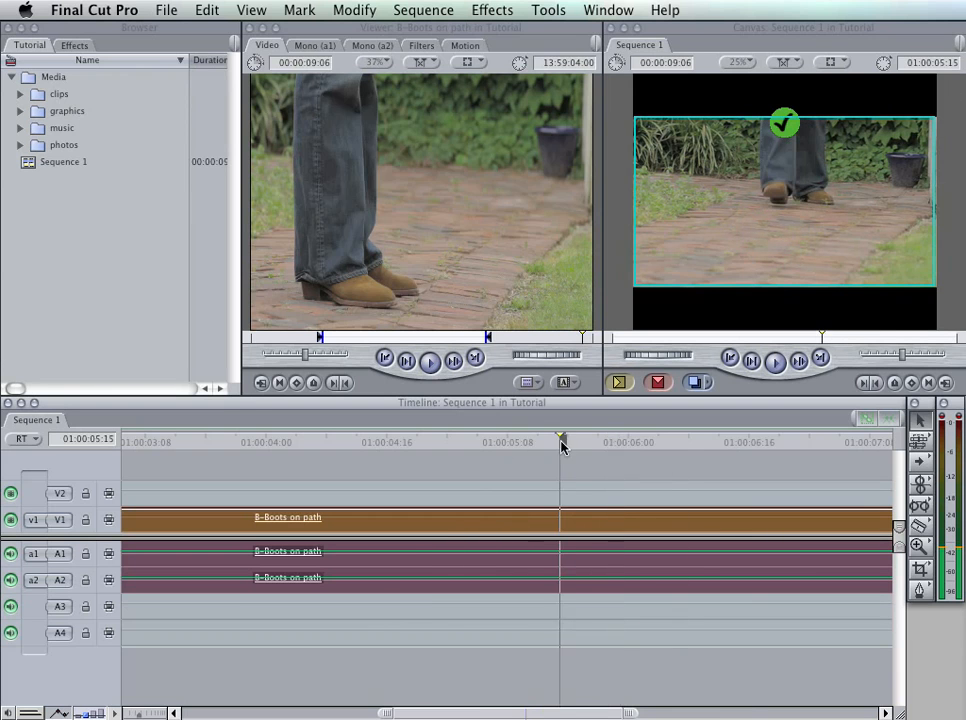
# Step: View the timeline at several zoom levels, from the whole clip to a close-up around the playhead
pyautogui.click(152, 714)
pyautogui.click(159, 713)
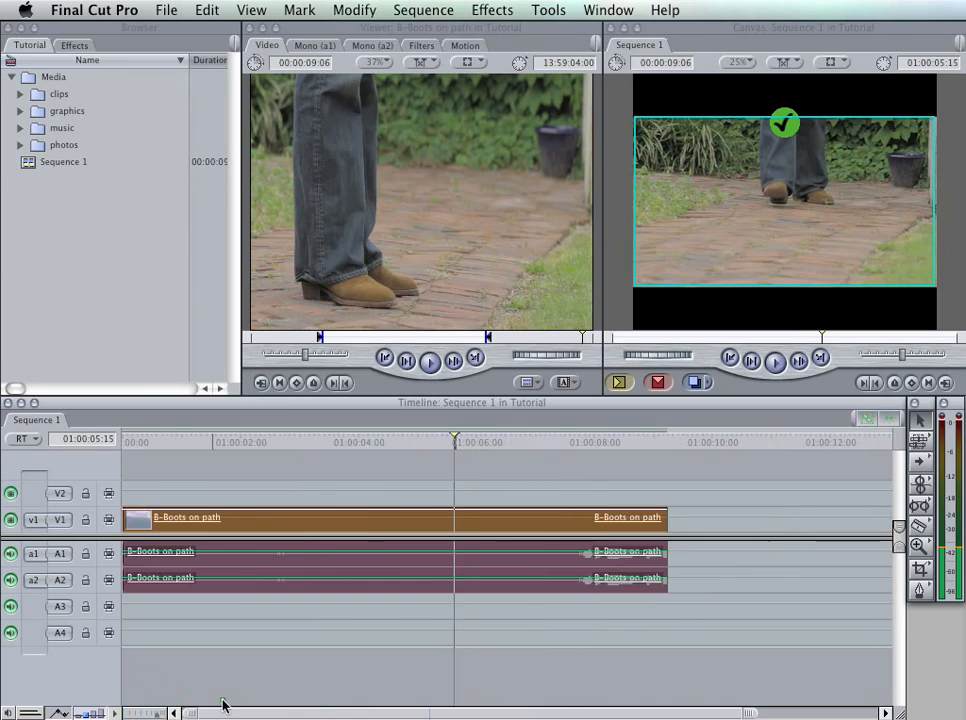
pyautogui.click(130, 711)
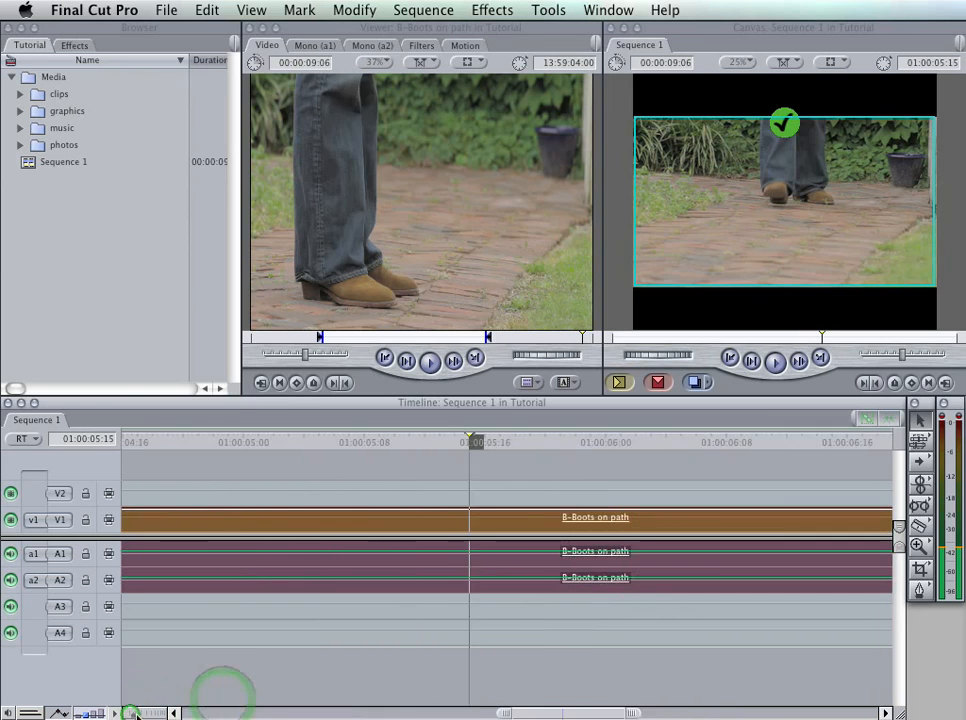
pyautogui.click(128, 711)
pyautogui.click(124, 712)
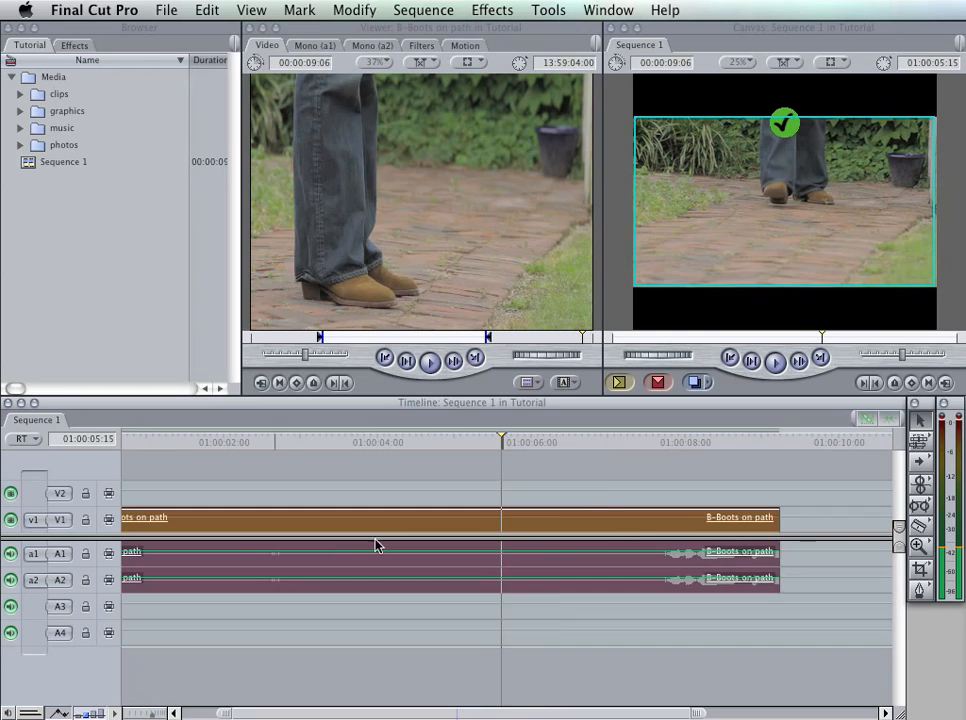
# Step: Try a larger timeline track height with the clip overlays hidden, and restore both settings
pyautogui.click(90, 713)
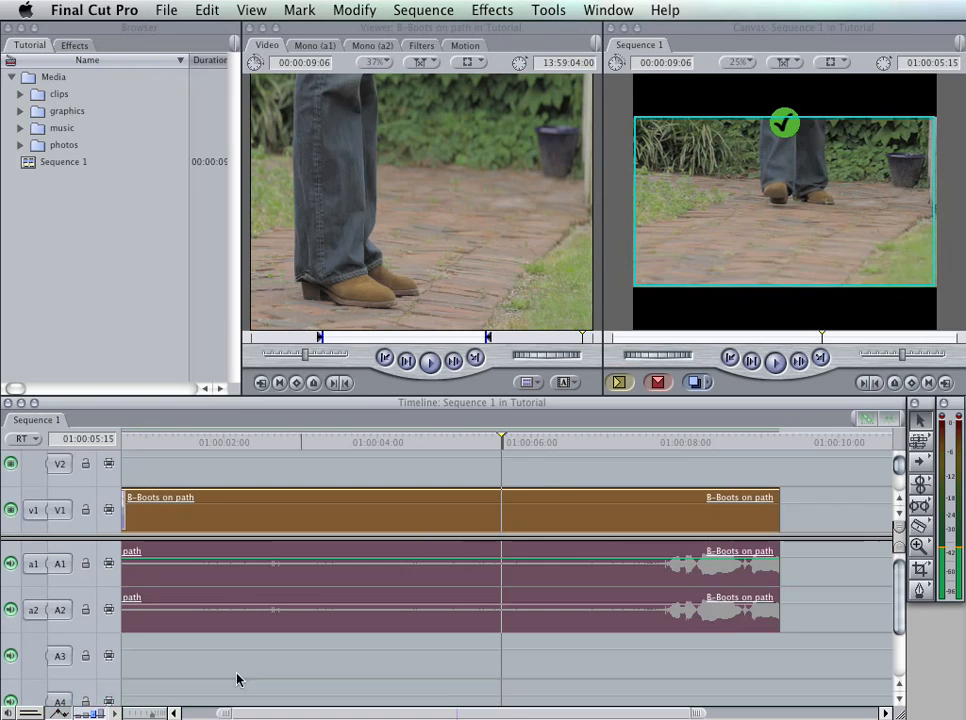
pyautogui.click(88, 713)
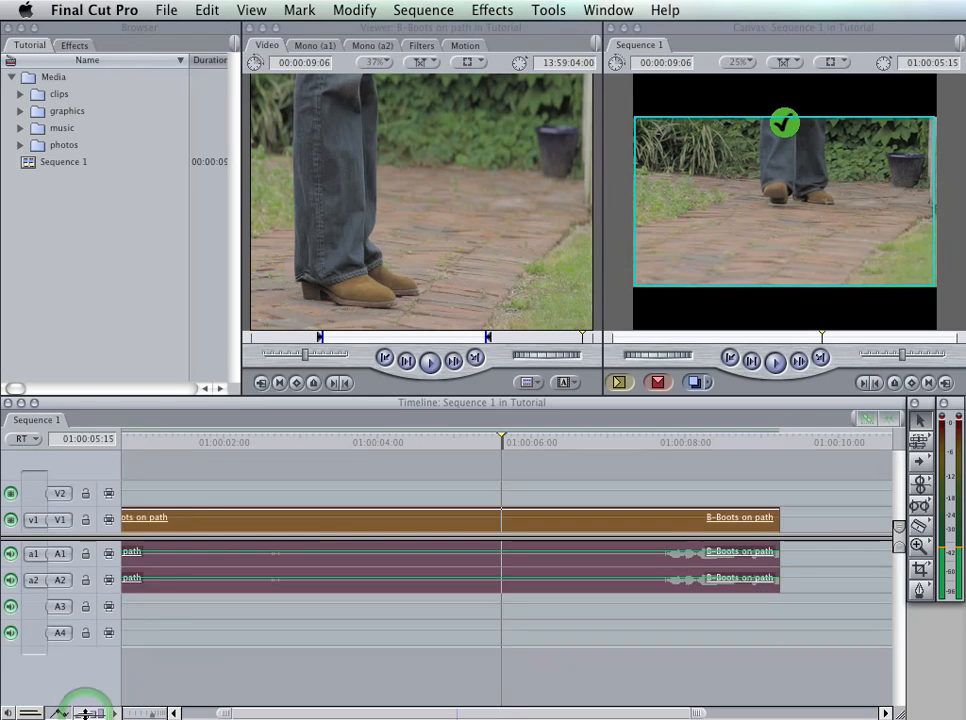
pyautogui.click(142, 597)
pyautogui.hotkey('shift', 't')
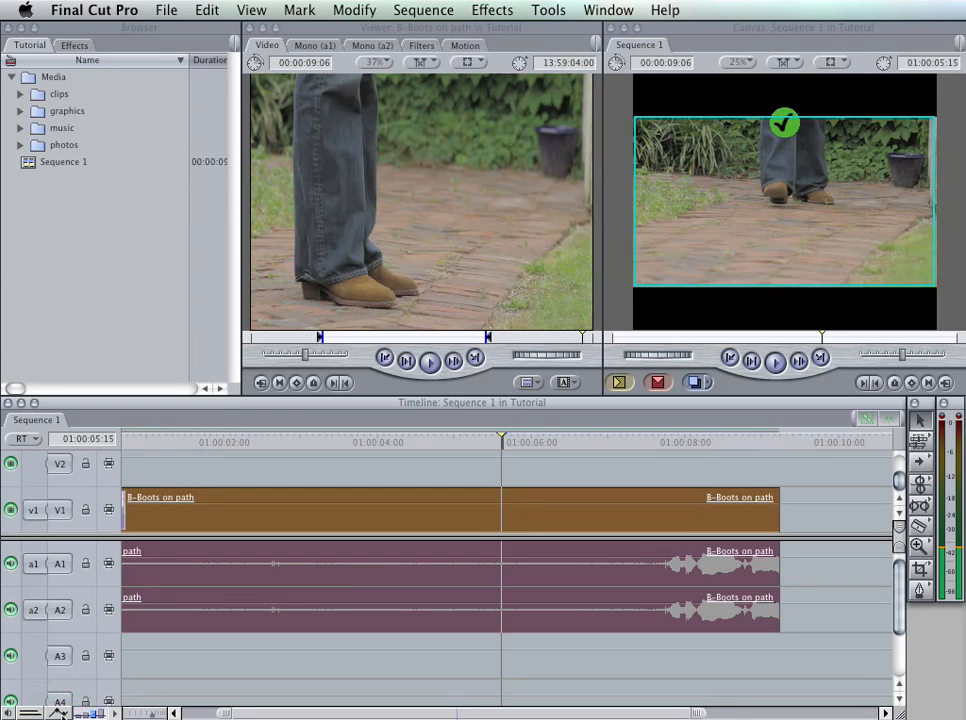
pyautogui.click(60, 712)
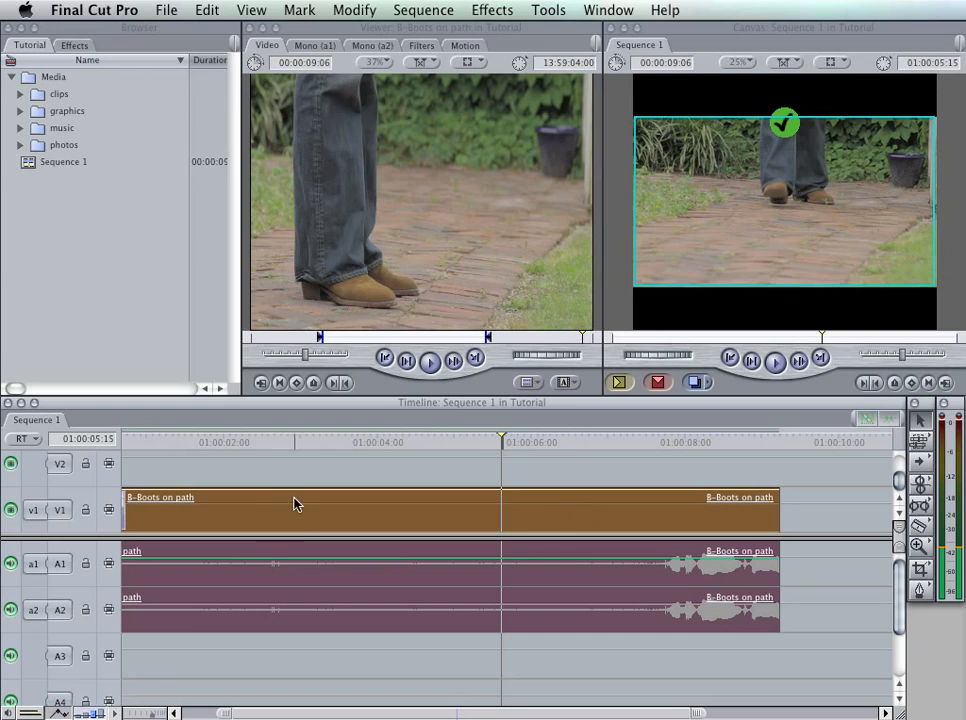
pyautogui.click(86, 714)
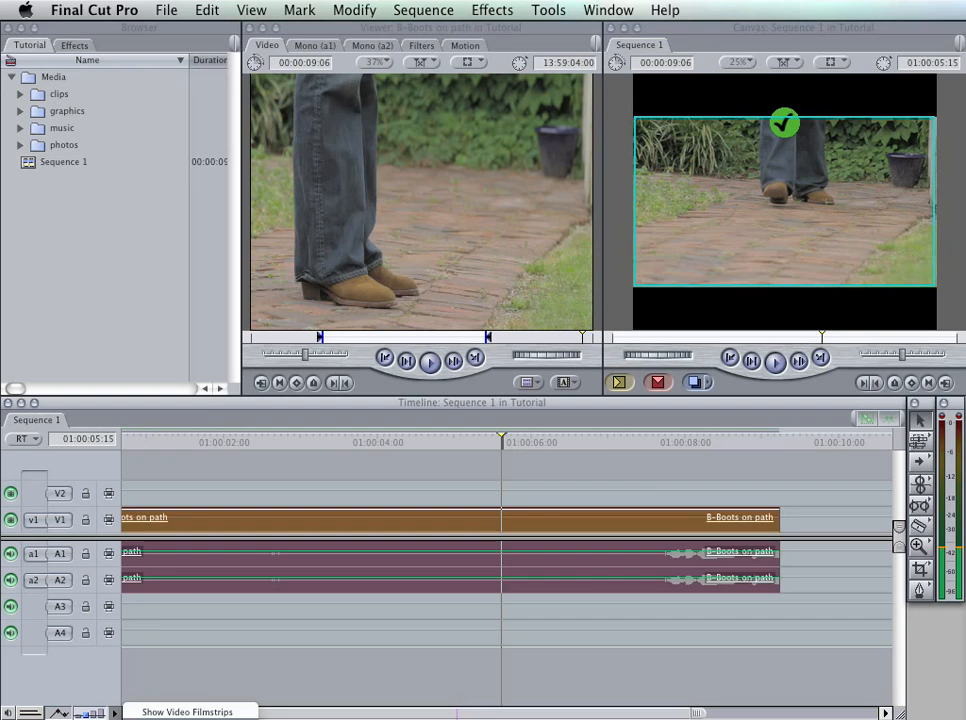
# Step: Hide the audio waveforms of the timeline clips and show them again
pyautogui.click(154, 715)
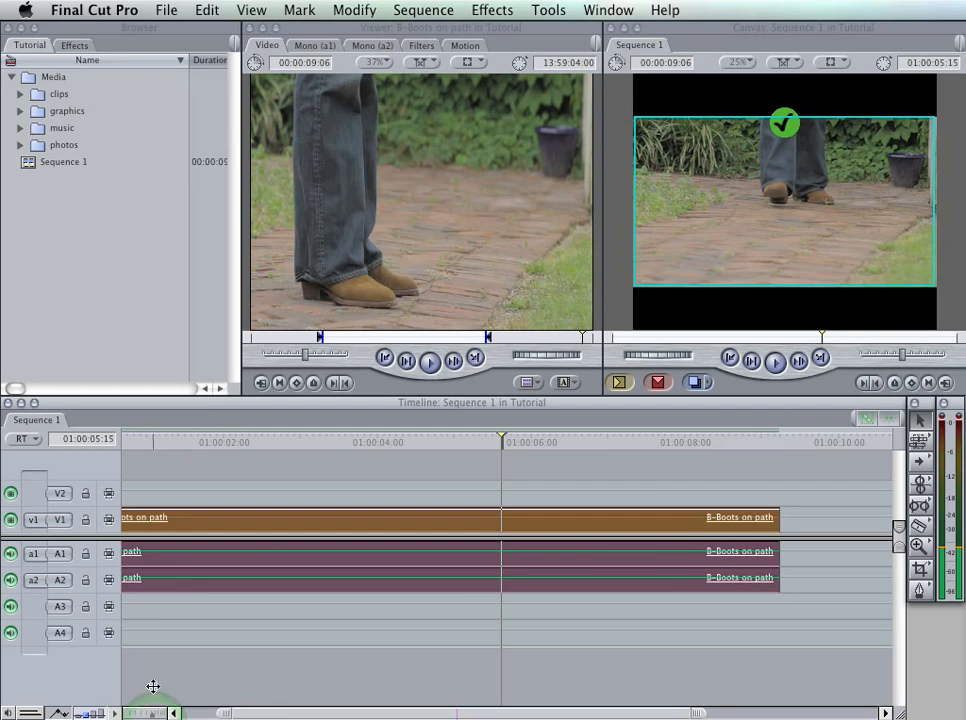
pyautogui.click(115, 713)
pyautogui.click(270, 701)
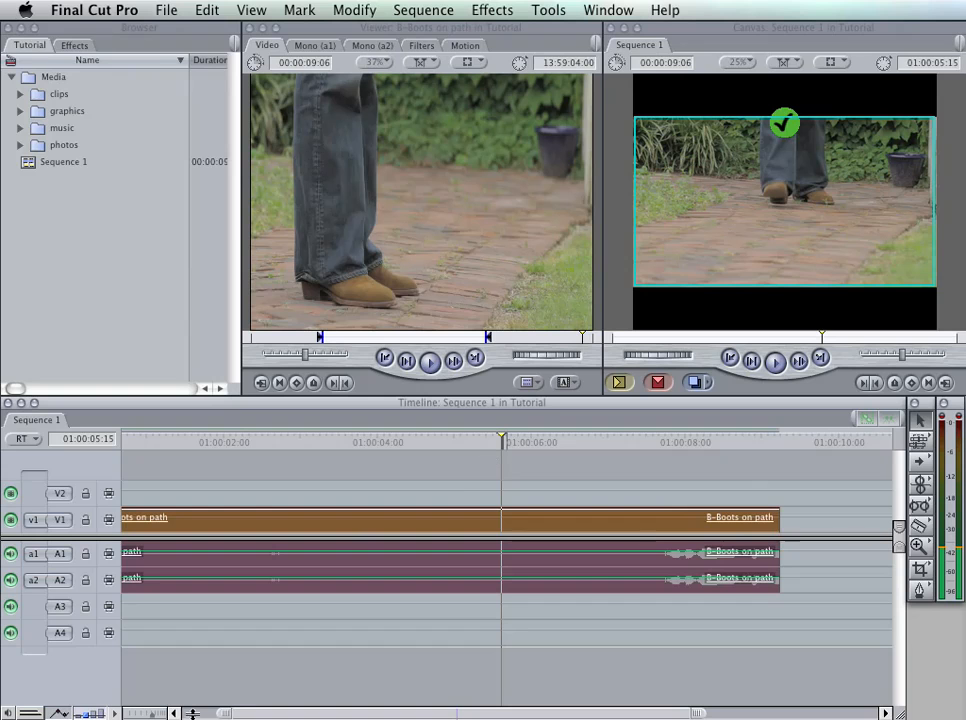
# Step: Magnify the timeline to a few frames around the playhead, and fit the entire sequence back into the timeline window
pyautogui.moveTo(226, 714); pyautogui.dragTo(330, 714)
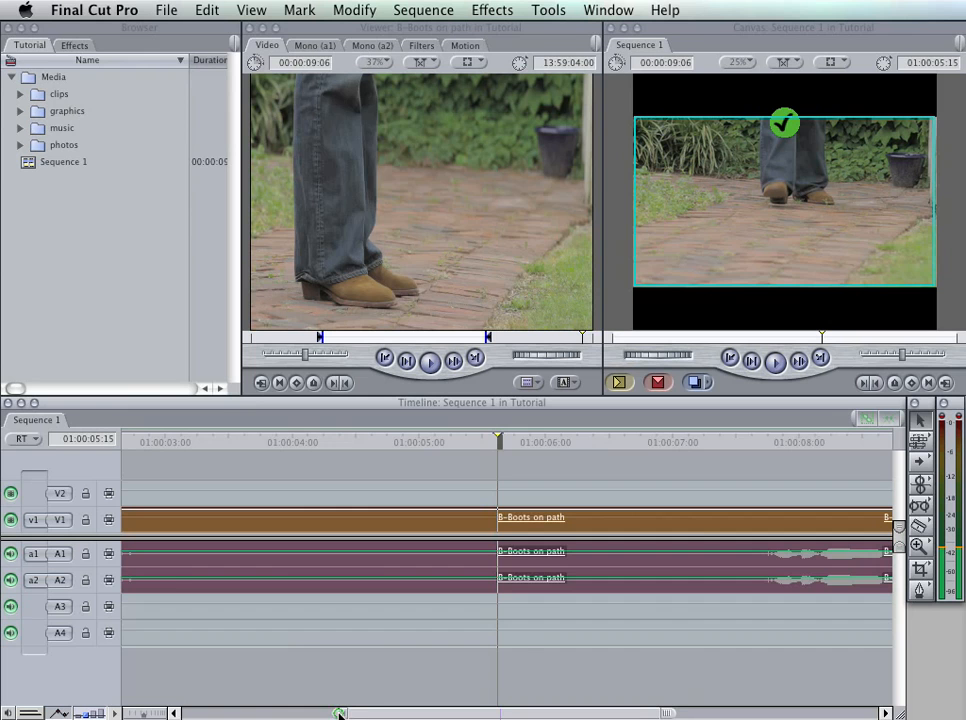
pyautogui.moveTo(339, 713); pyautogui.dragTo(560, 714)
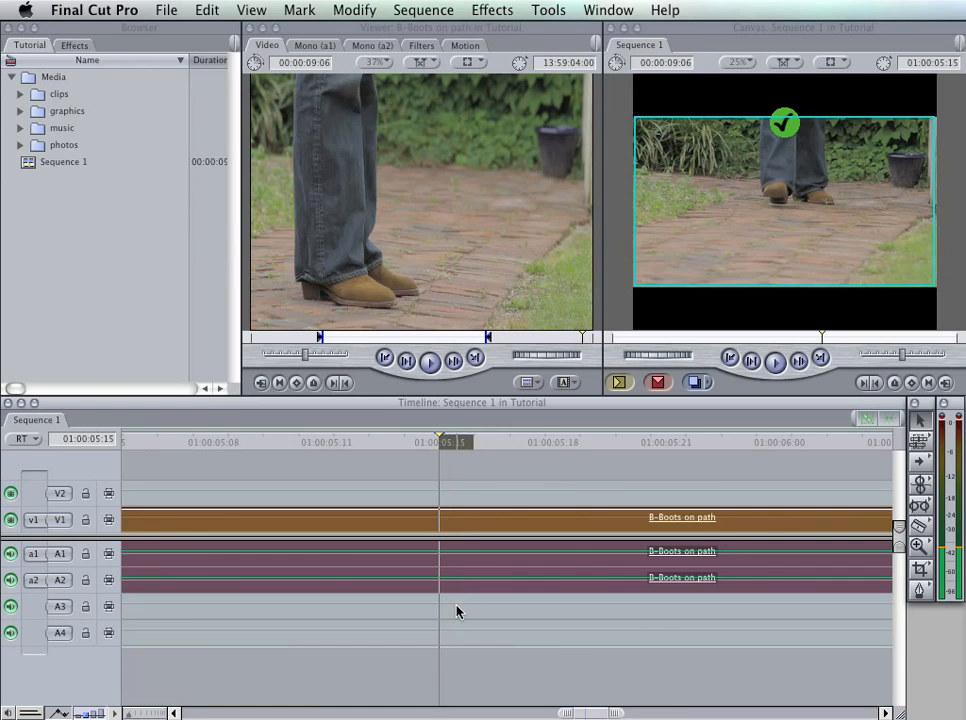
pyautogui.hotkey('shift', 'z')
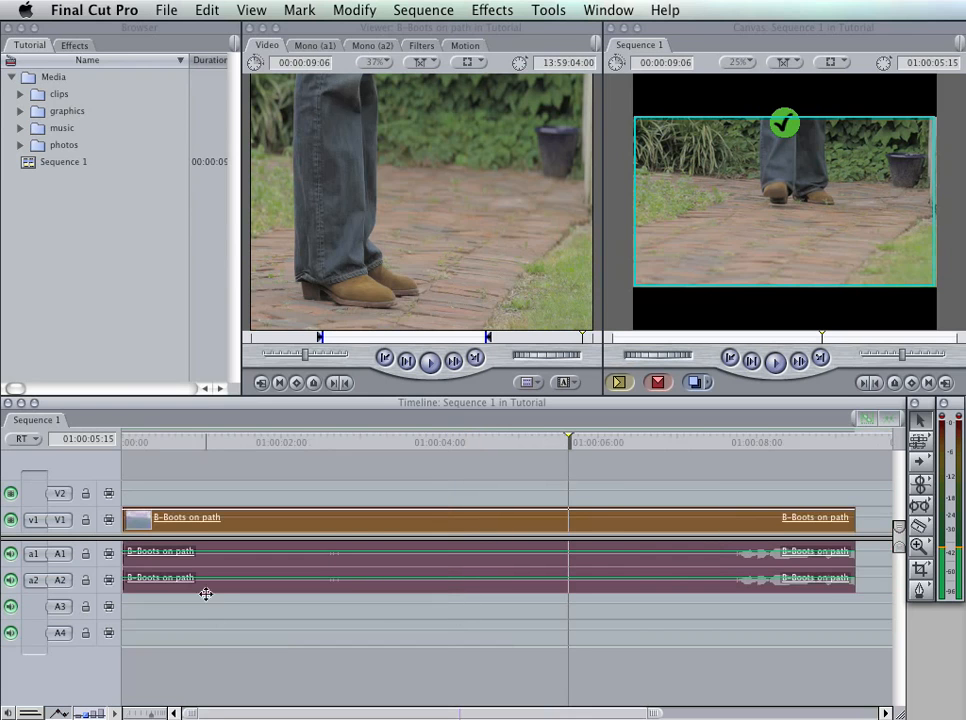